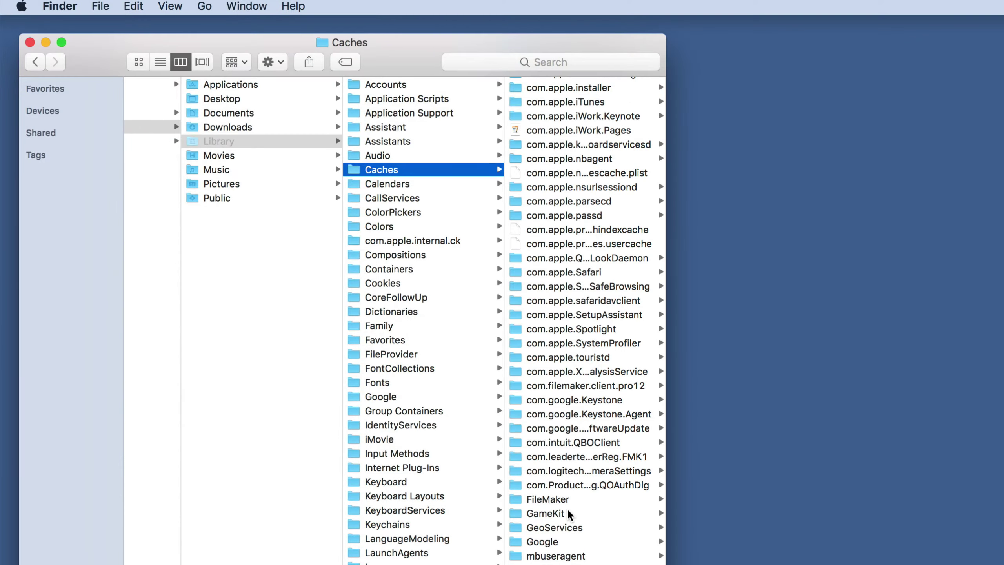
Check the size of the com.filemaker.client.pro12 cache folder with Get Info.
{"action": "left_click", "coordinate": [565, 389]}
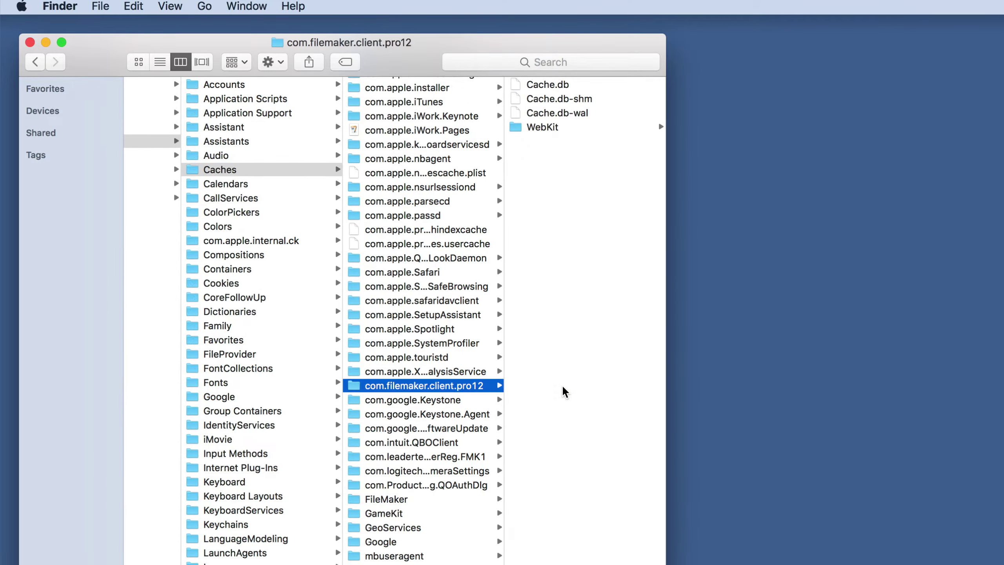
{"action": "right_click", "coordinate": [464, 387]}
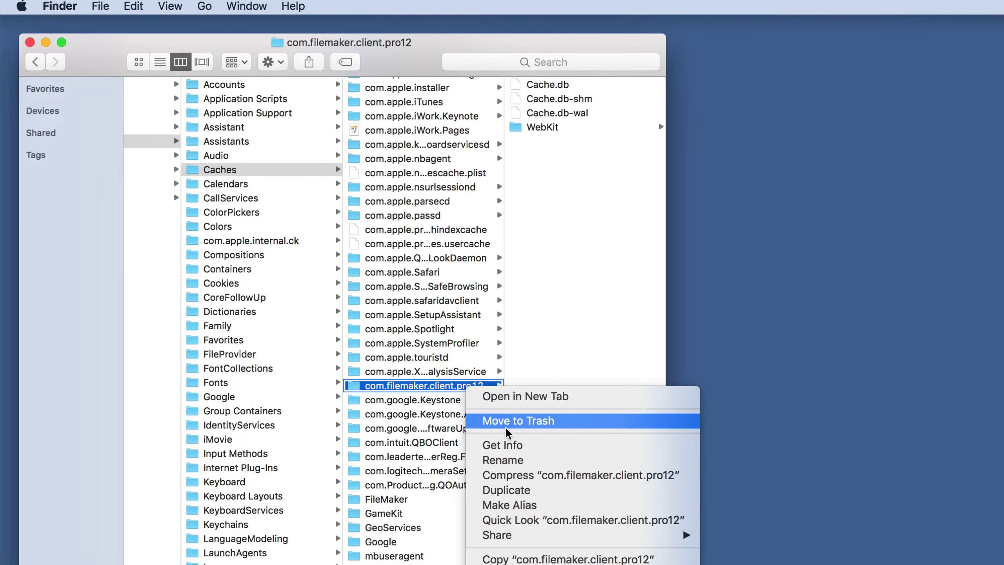
{"action": "left_click", "coordinate": [509, 442]}
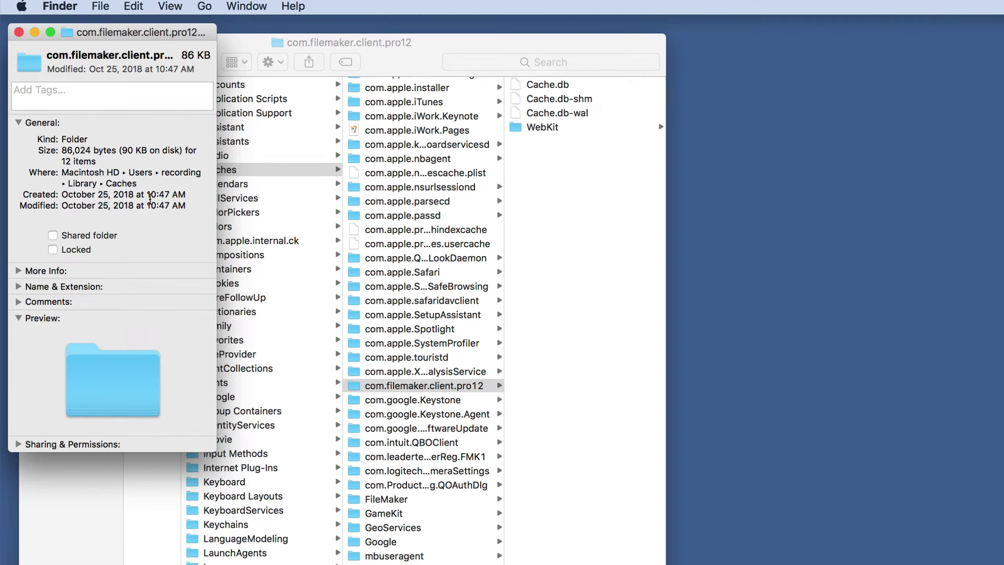
{"action": "left_click", "coordinate": [18, 32]}
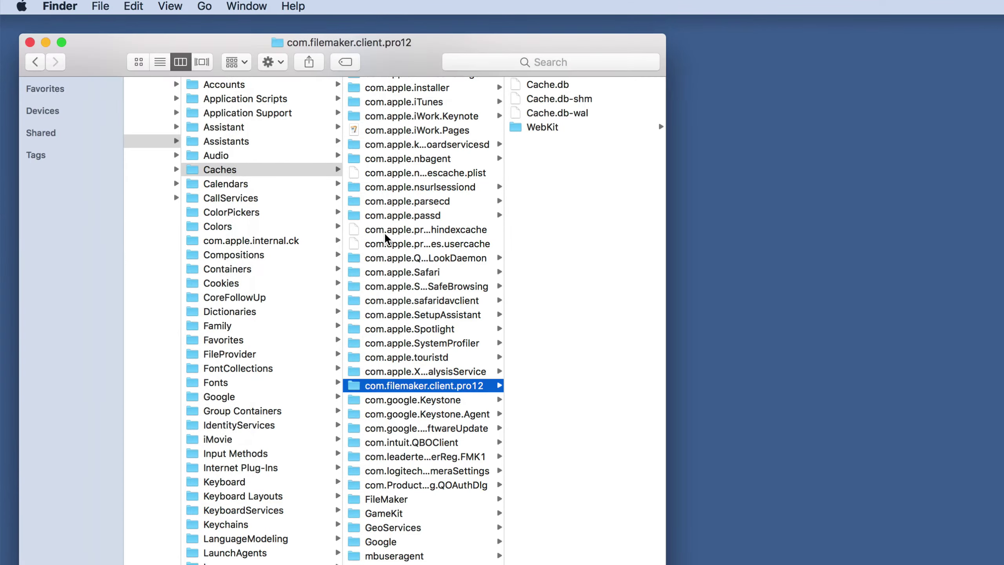
{"action": "scroll", "coordinate": [411, 342], "scroll_direction": "down", "scroll_amount": 1}
{"action": "scroll", "coordinate": [411, 343], "scroll_direction": "up", "scroll_amount": 1}
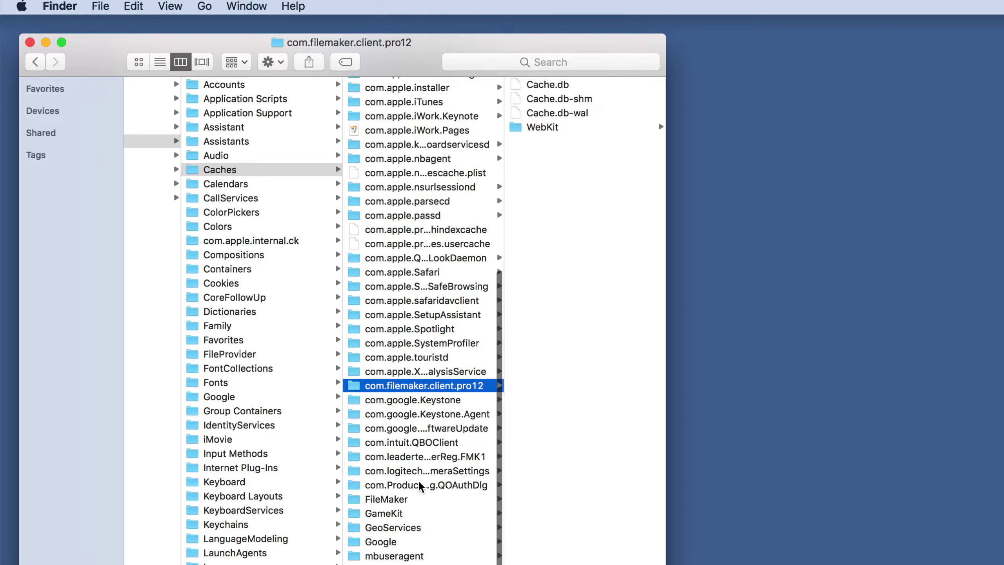
Check the size of the FileMaker cache folder with Get Info.
{"action": "left_click", "coordinate": [397, 500]}
{"action": "right_click", "coordinate": [396, 500]}
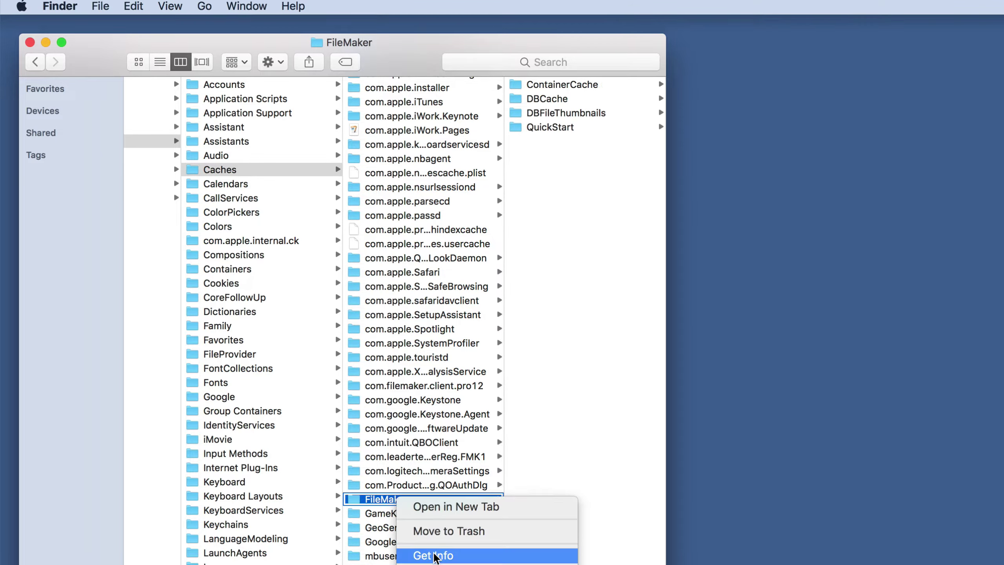
{"action": "left_click", "coordinate": [385, 553]}
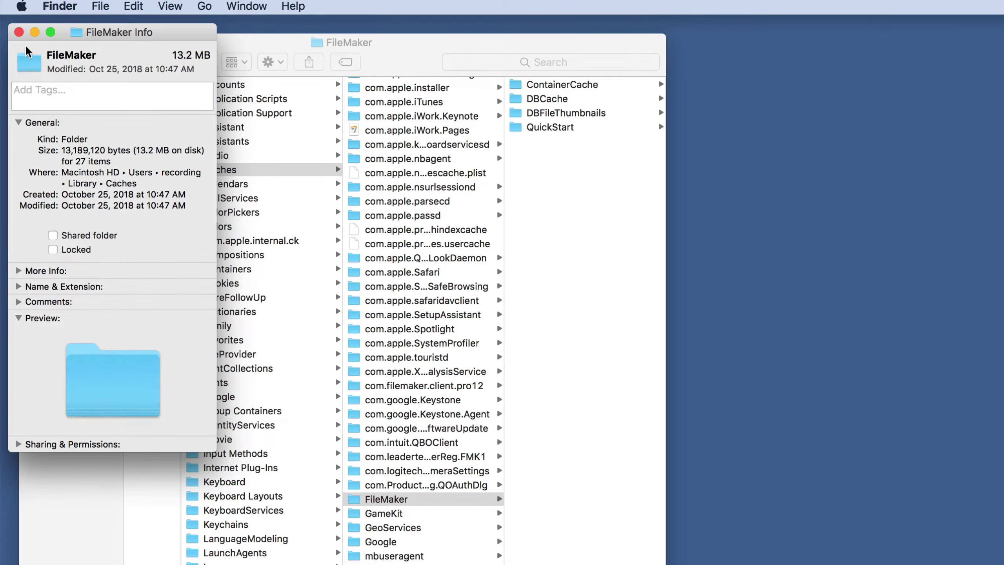
{"action": "left_click", "coordinate": [19, 32]}
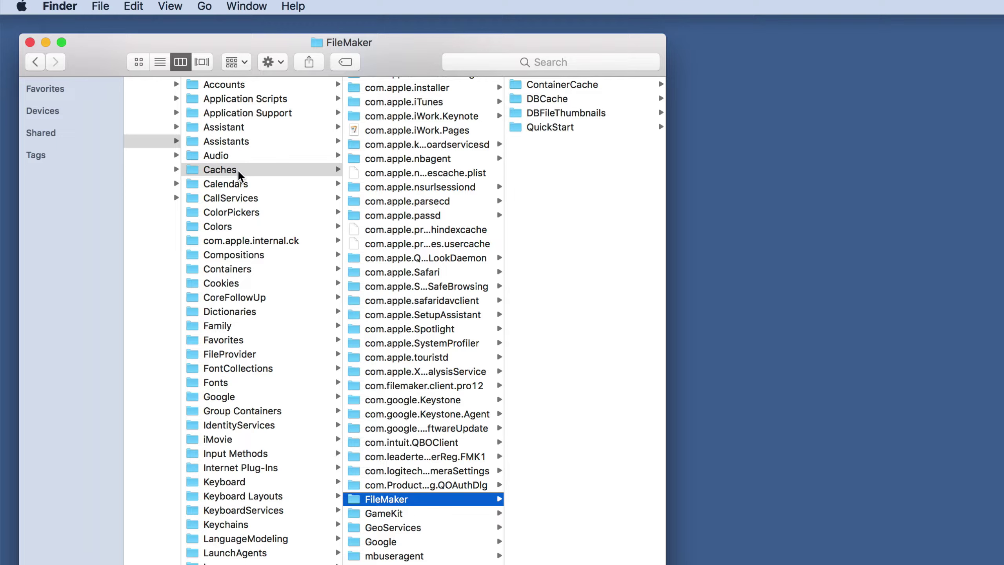
Move the FileMaker and com.filemaker.client.pro12 folders to the Trash.
{"action": "right_click", "coordinate": [424, 497]}
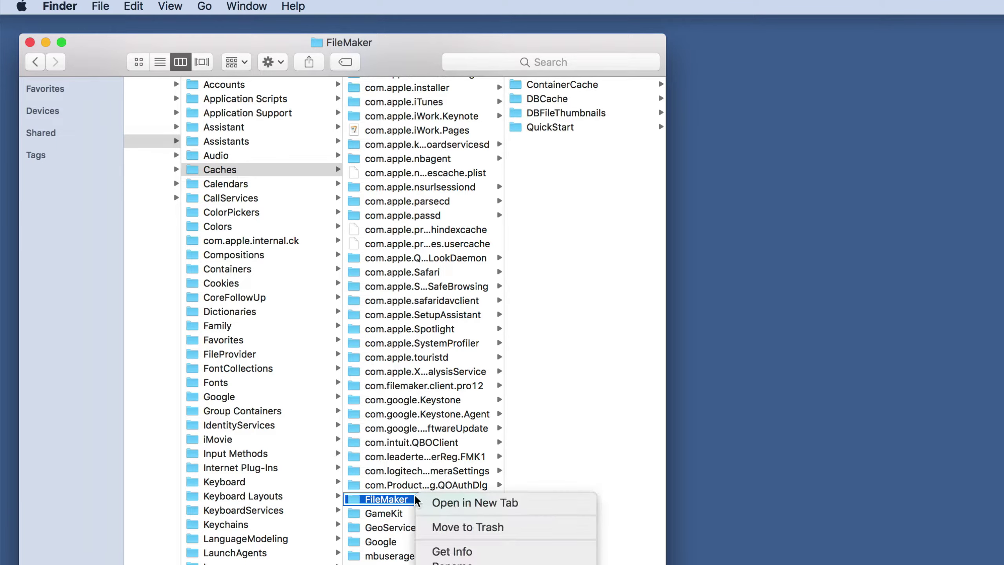
{"action": "left_click", "coordinate": [450, 527]}
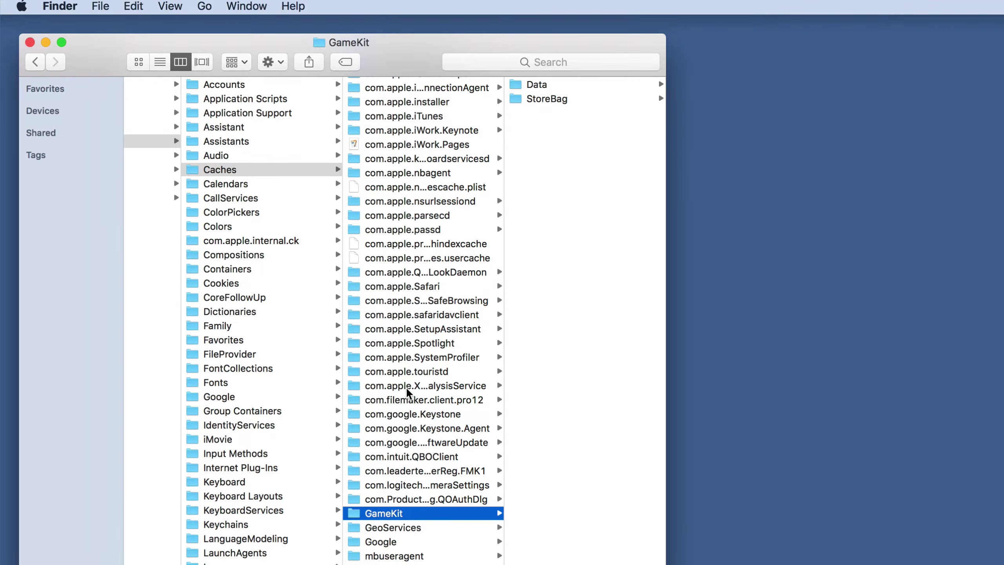
{"action": "right_click", "coordinate": [407, 401]}
{"action": "left_click", "coordinate": [443, 431]}
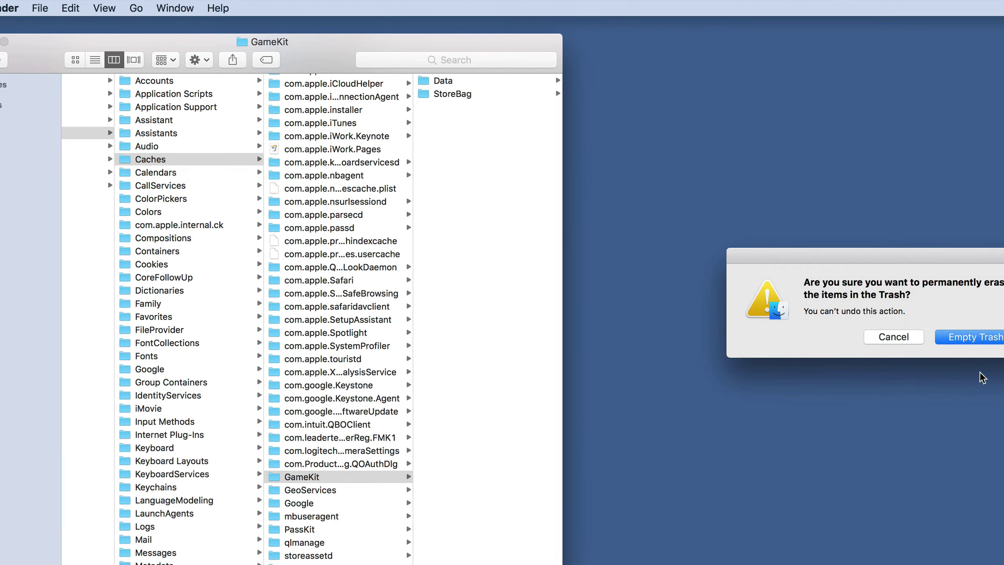
Empty the Trash, close the FileMaker launch window, and open the recreated FileMaker cache folder.
{"action": "left_click", "coordinate": [984, 339]}
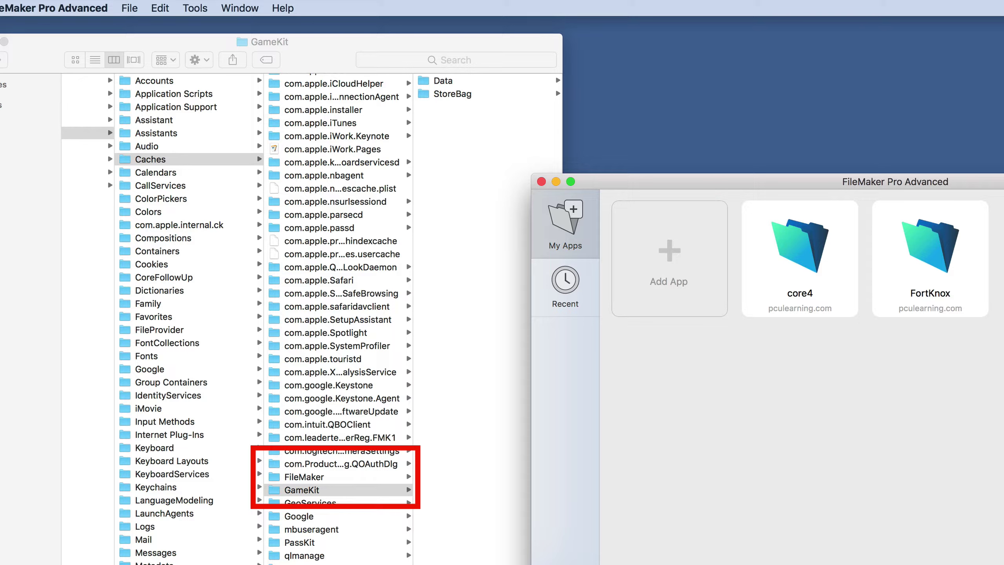
{"action": "left_click", "coordinate": [541, 182]}
{"action": "left_click", "coordinate": [309, 476]}
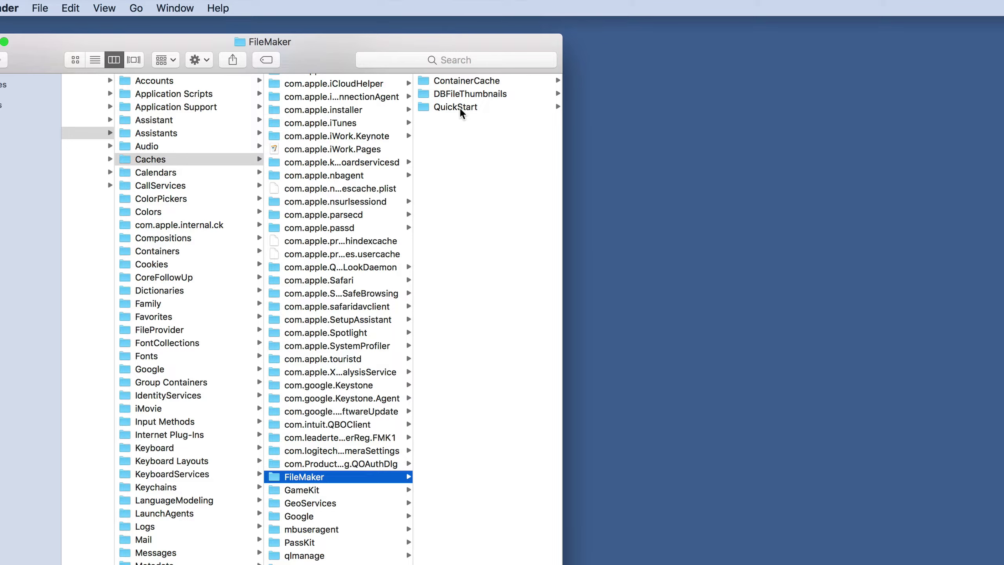
Browse the QuickStart, DBFileThumbnails and ContainerCache subfolders down to QuickStart/17.0.2.
{"action": "left_click", "coordinate": [460, 107]}
{"action": "left_click", "coordinate": [361, 94]}
{"action": "left_click", "coordinate": [349, 80]}
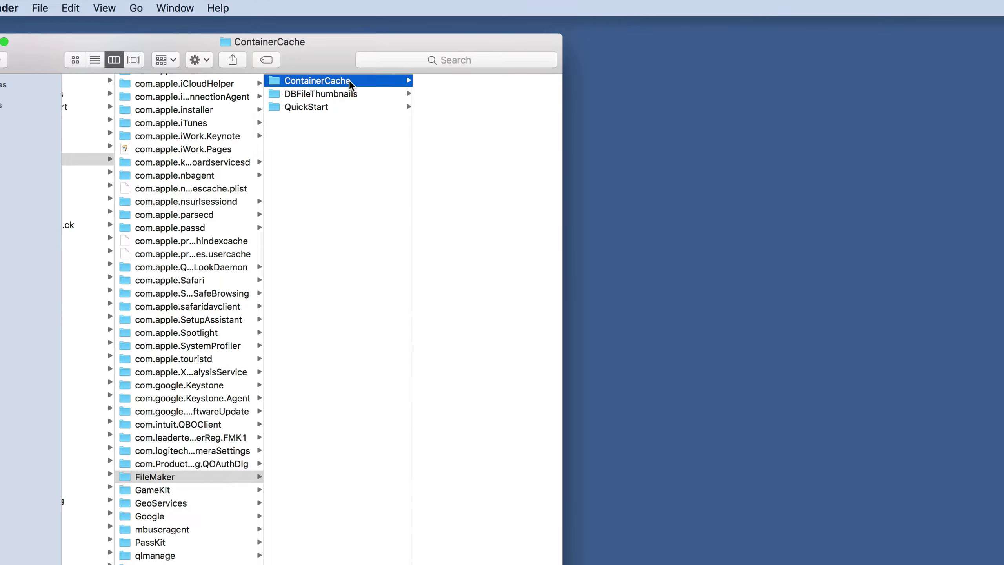
{"action": "left_click", "coordinate": [344, 105]}
{"action": "left_click", "coordinate": [455, 84]}
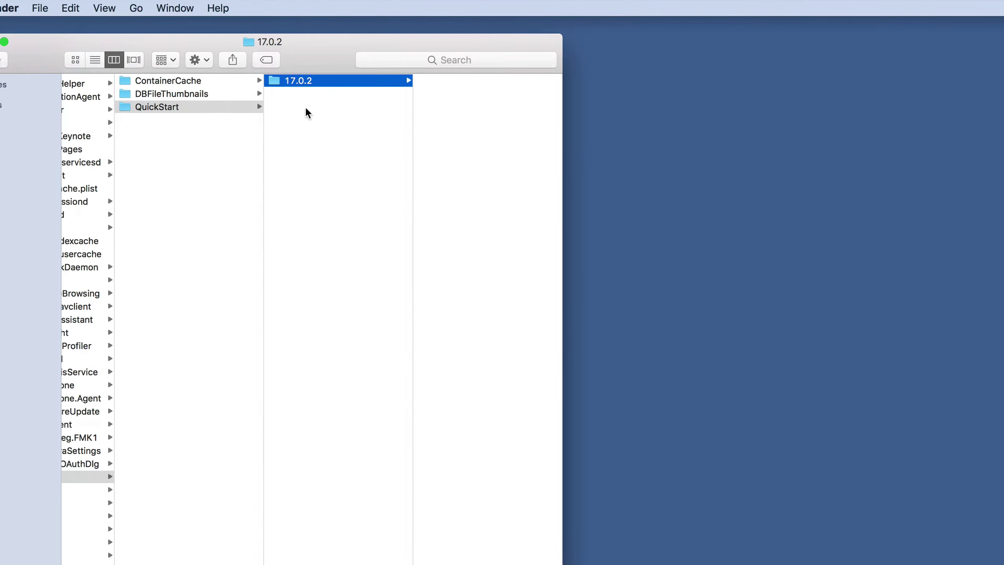
{"action": "scroll", "coordinate": [223, 122], "scroll_direction": "left", "scroll_amount": 5}
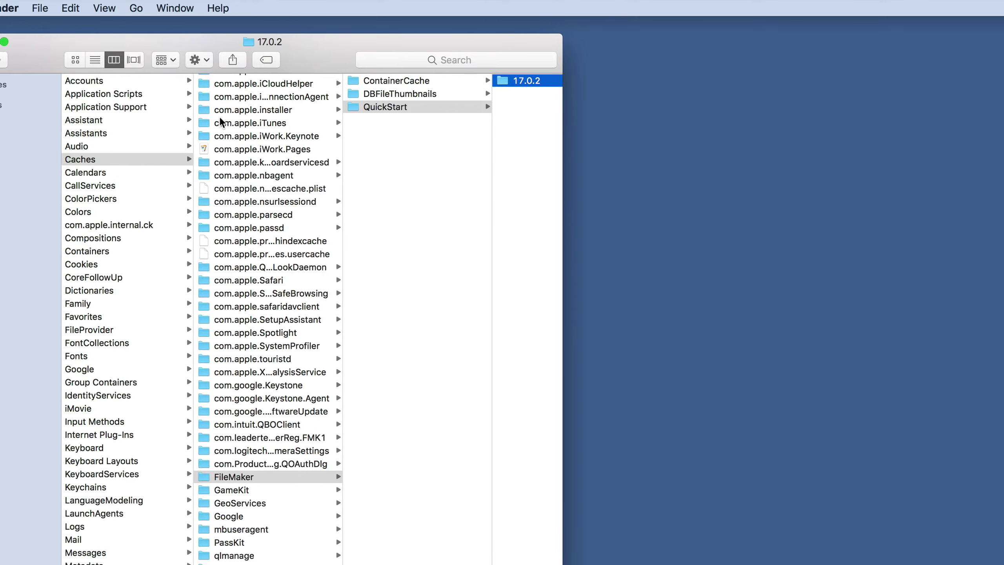
{"action": "right_click", "coordinate": [258, 476]}
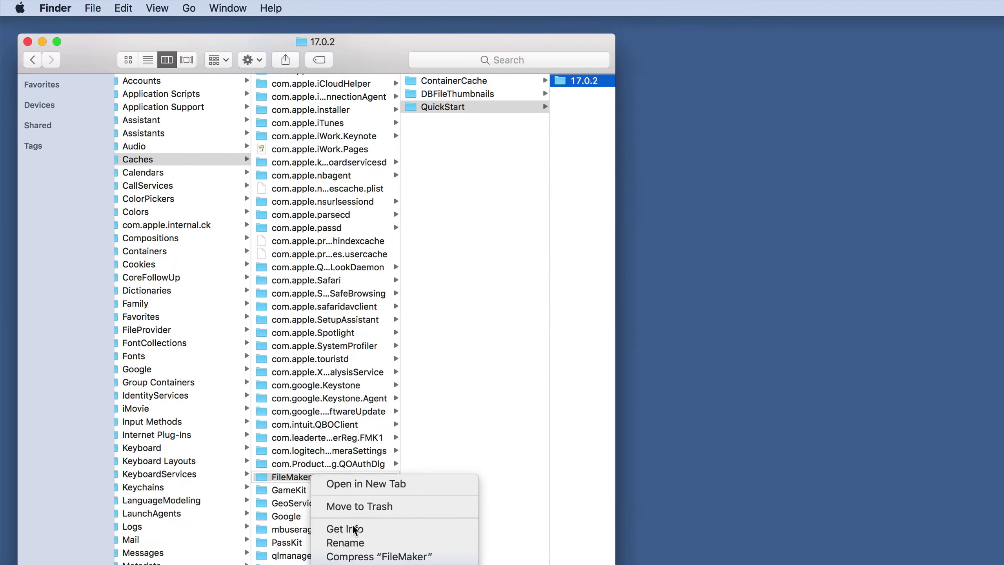
{"action": "left_click", "coordinate": [395, 529]}
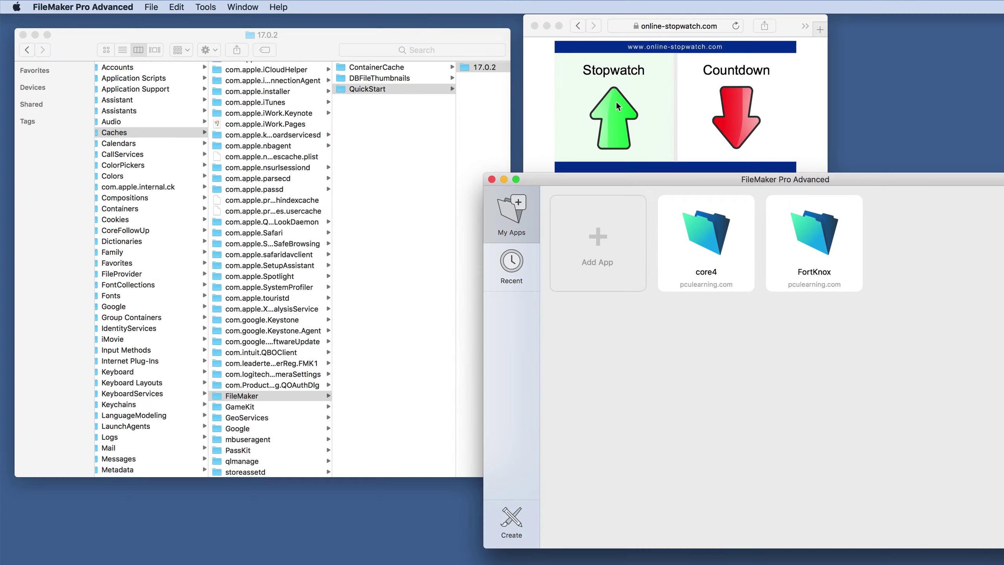
Switch the online timer to stopwatch mode and time opening hosted core4 up to the sign-in prompt.
{"action": "left_click", "coordinate": [613, 113]}
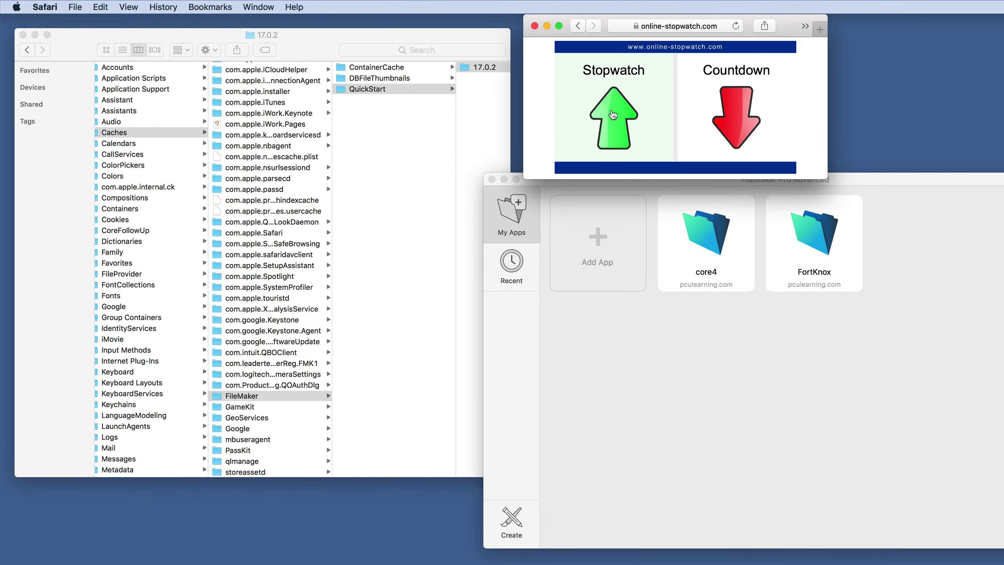
{"action": "left_click", "coordinate": [613, 114]}
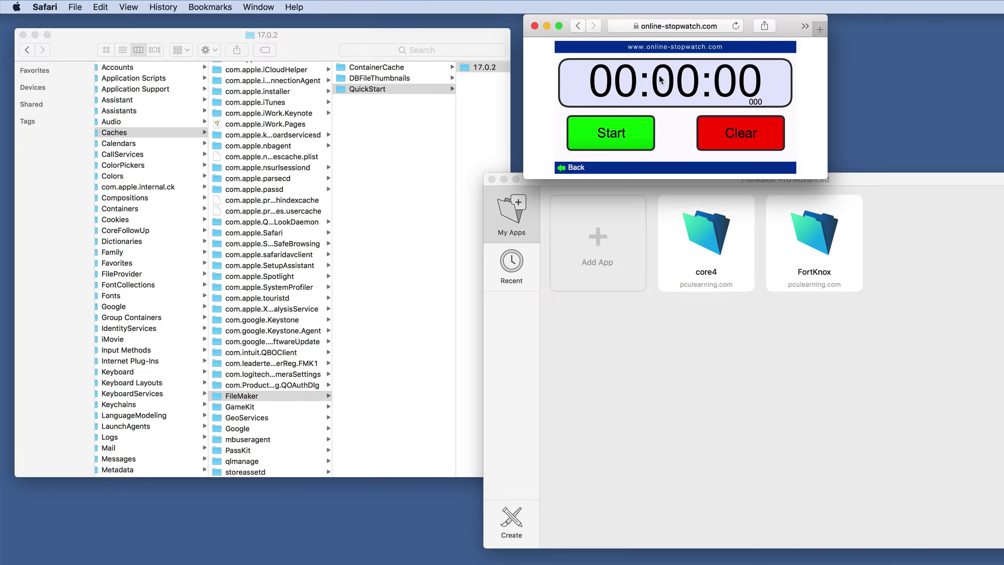
{"action": "left_click", "coordinate": [877, 192]}
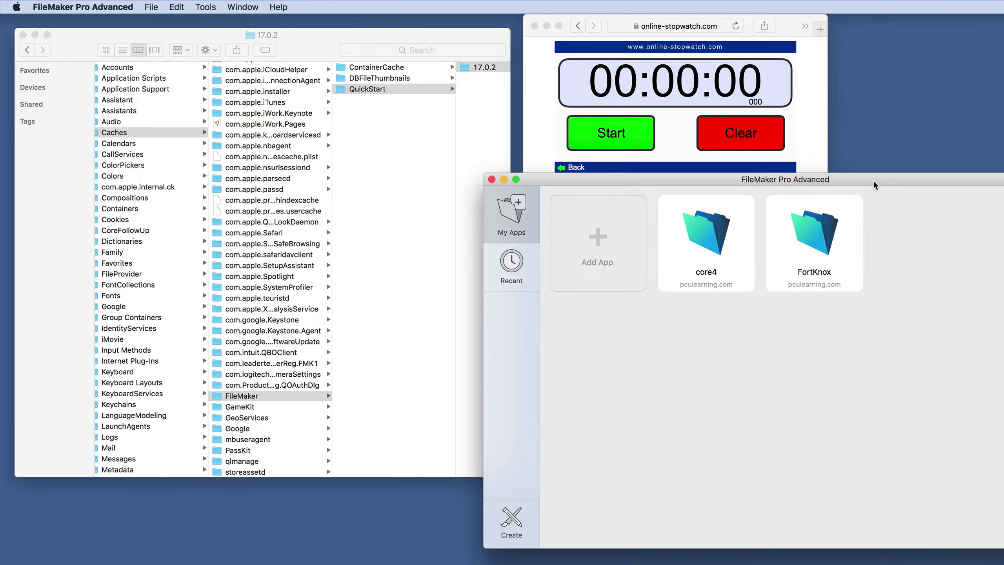
{"action": "double_click", "coordinate": [707, 234]}
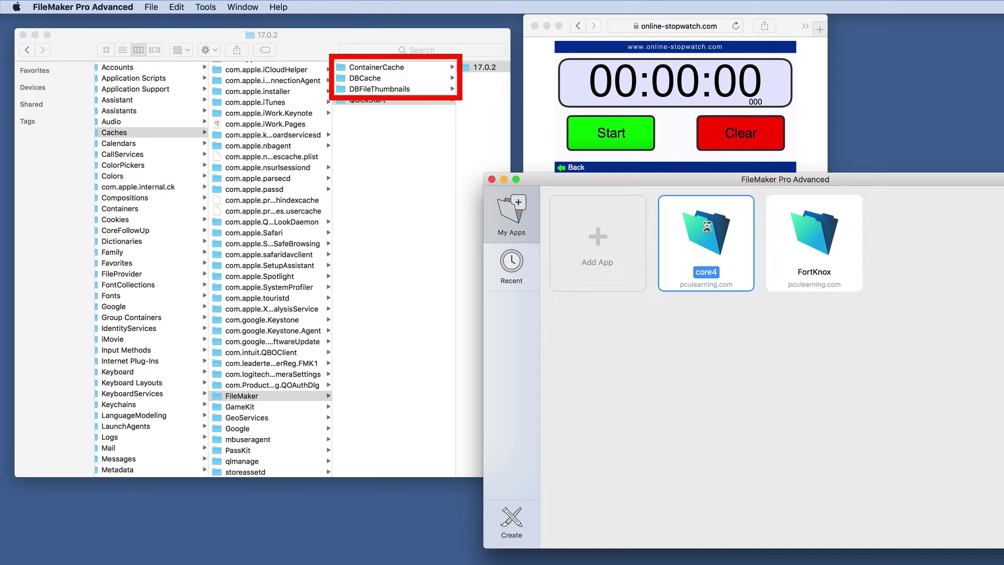
{"action": "left_click", "coordinate": [626, 138]}
{"action": "left_click", "coordinate": [626, 138]}
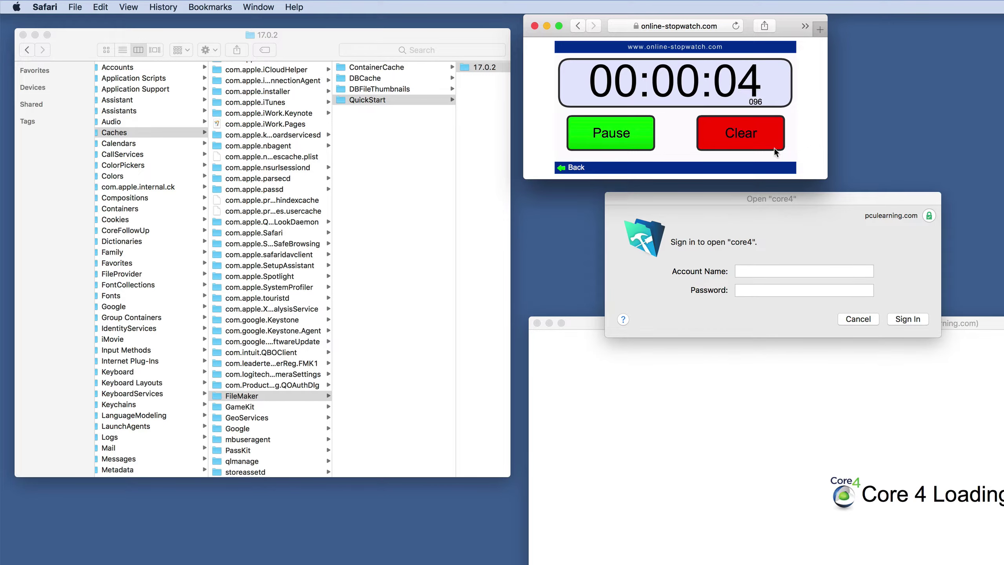
{"action": "left_click", "coordinate": [626, 136]}
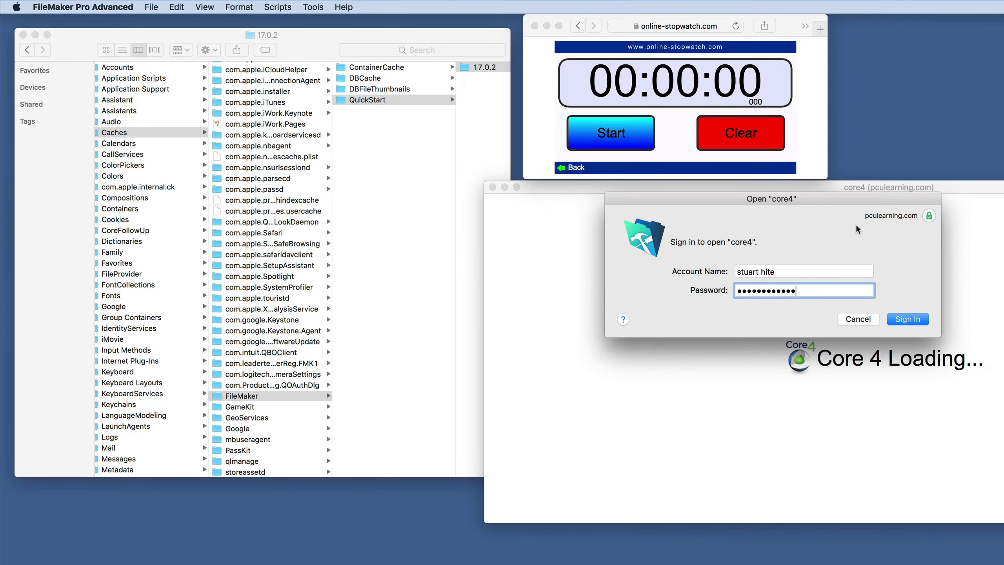
Sign in to core4 and time the load until the Contacts layout appears, about 16 seconds.
{"action": "left_click", "coordinate": [902, 318]}
{"action": "left_click", "coordinate": [604, 124]}
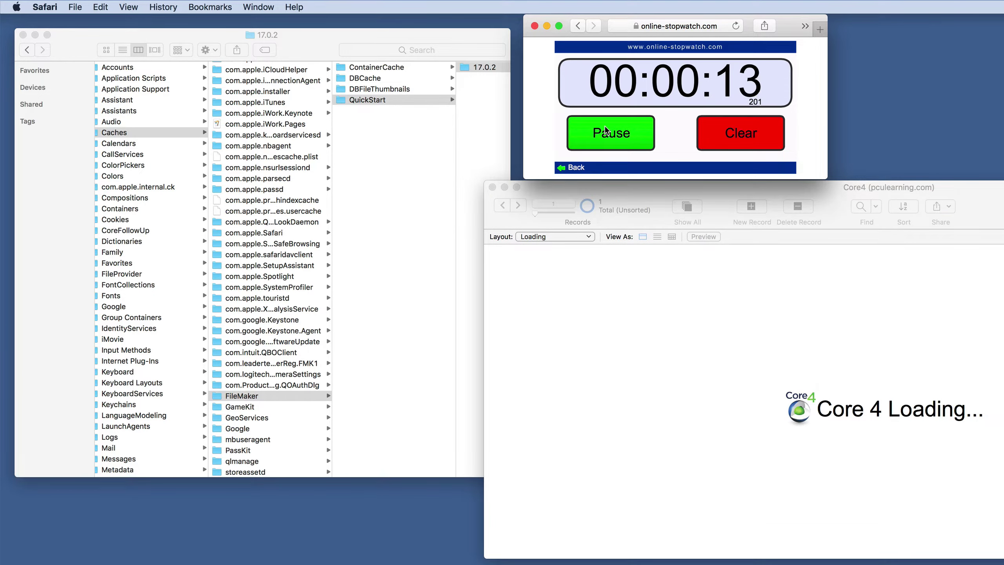
{"action": "left_click", "coordinate": [607, 132]}
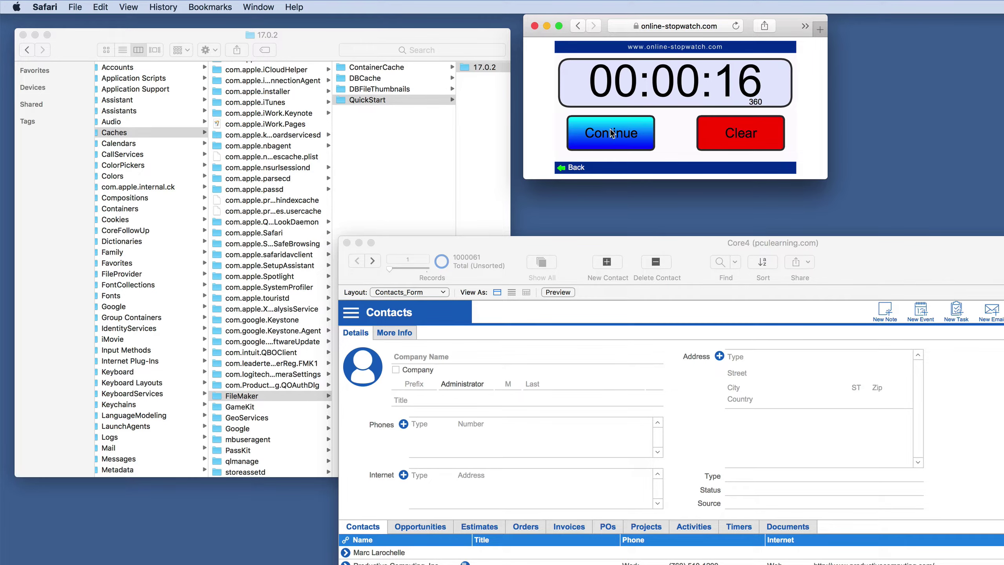
{"action": "left_click", "coordinate": [497, 253]}
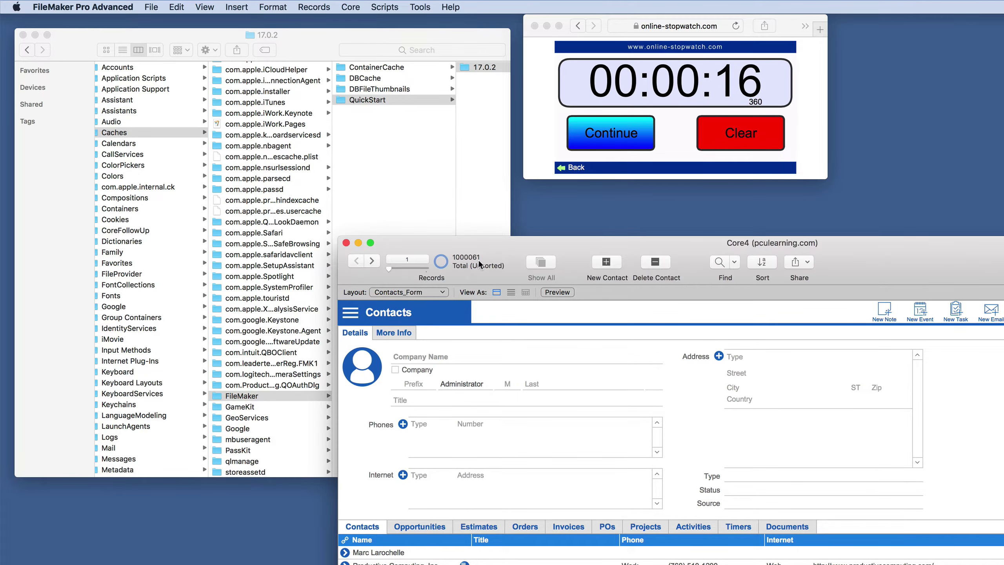
{"action": "left_click_drag", "start_coordinate": [479, 244], "coordinate": [486, 241]}
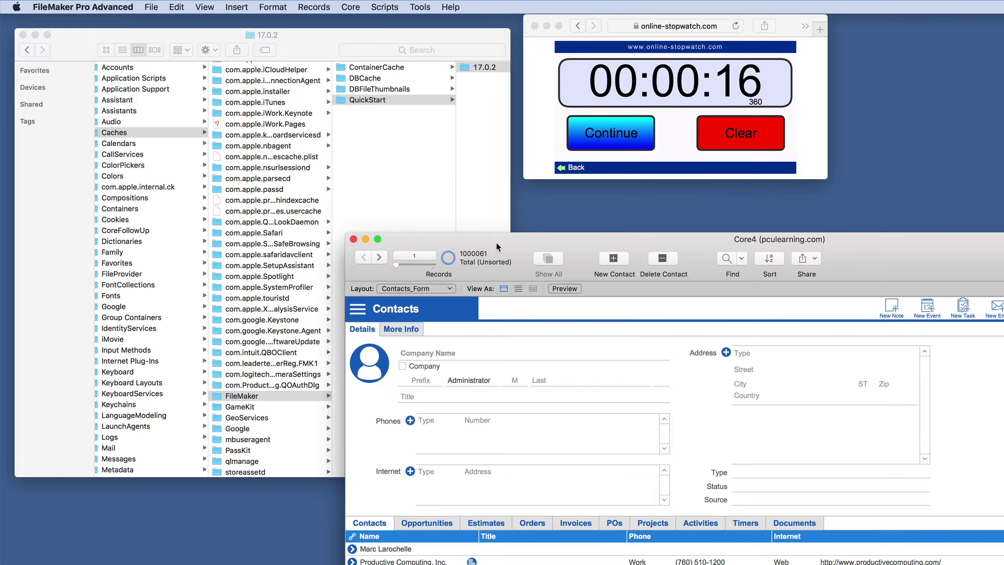
Read the FileMaker cache folder's Get Info size, 2.6 MB across 8 items, then return to Core4.
{"action": "left_click", "coordinate": [244, 395]}
{"action": "left_click", "coordinate": [243, 395]}
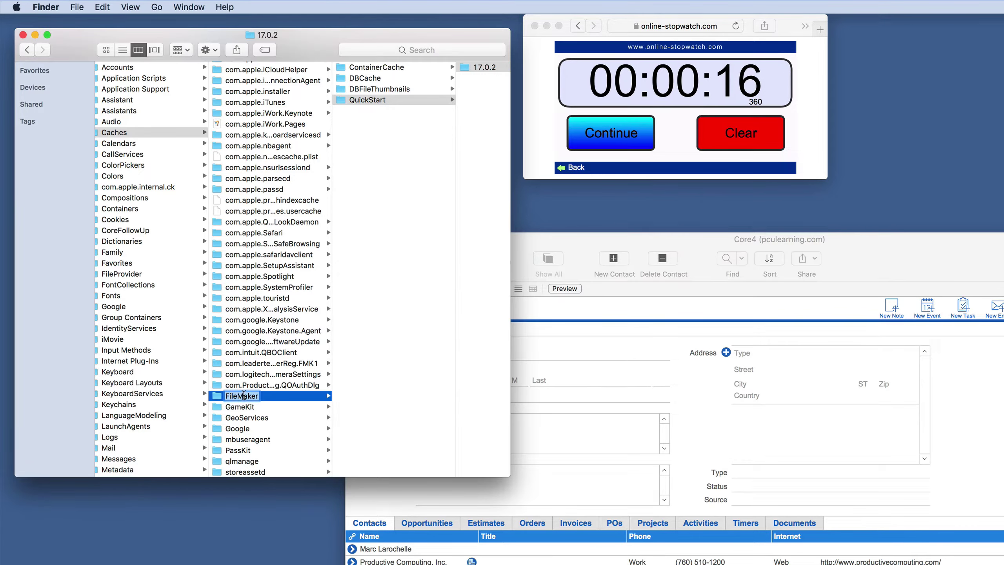
{"action": "left_click", "coordinate": [372, 77]}
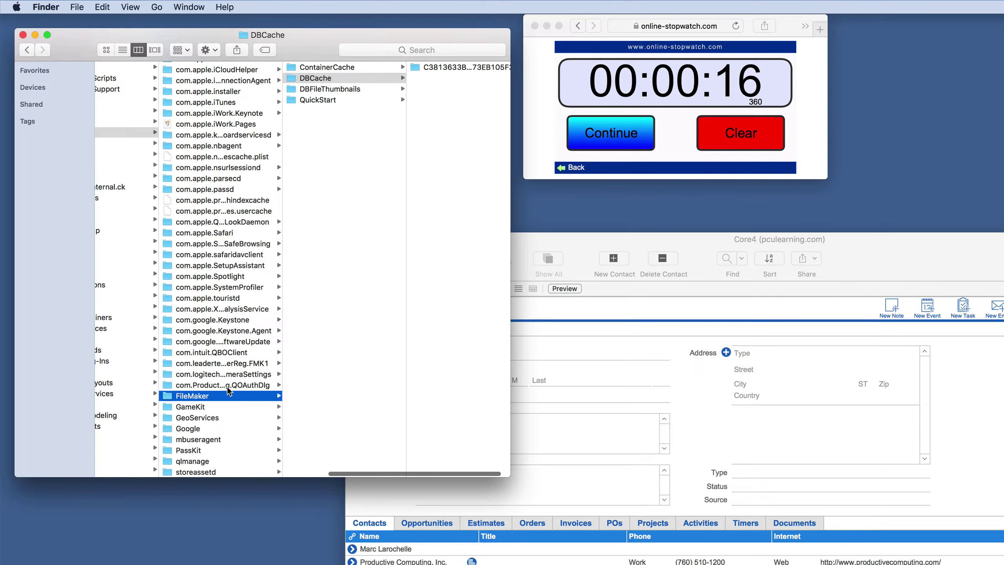
{"action": "right_click", "coordinate": [222, 394]}
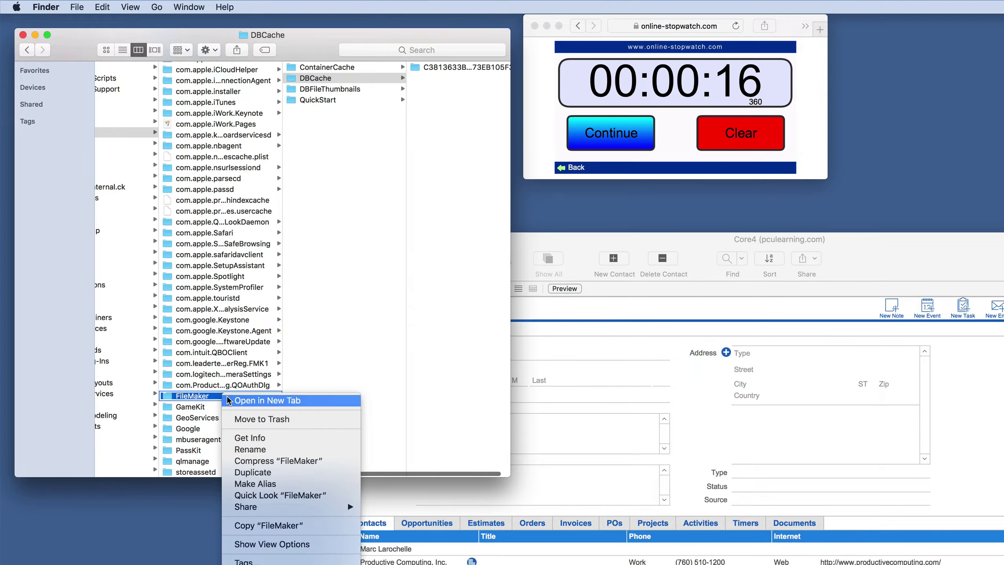
{"action": "left_click", "coordinate": [246, 437]}
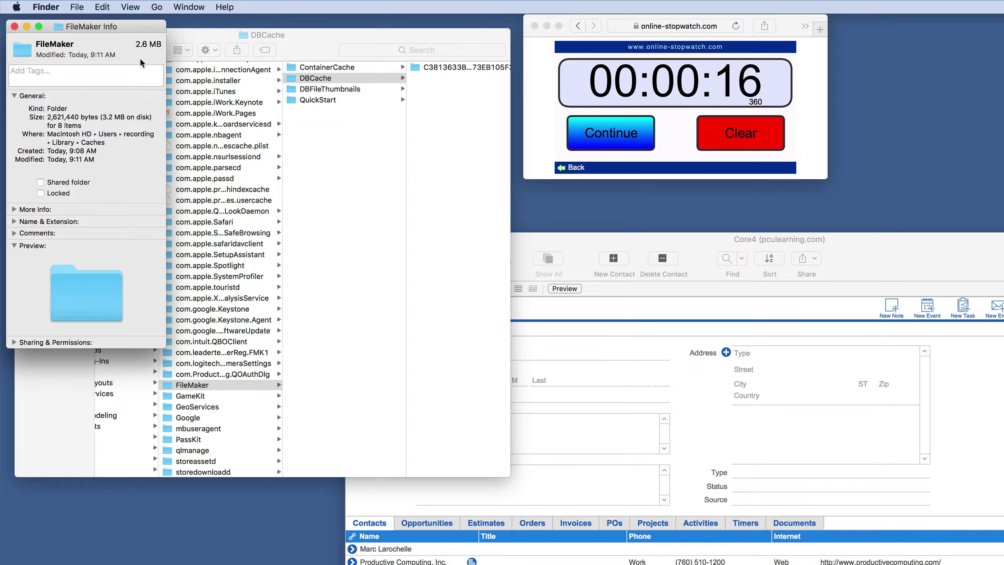
{"action": "left_click", "coordinate": [14, 26]}
{"action": "left_click", "coordinate": [579, 240]}
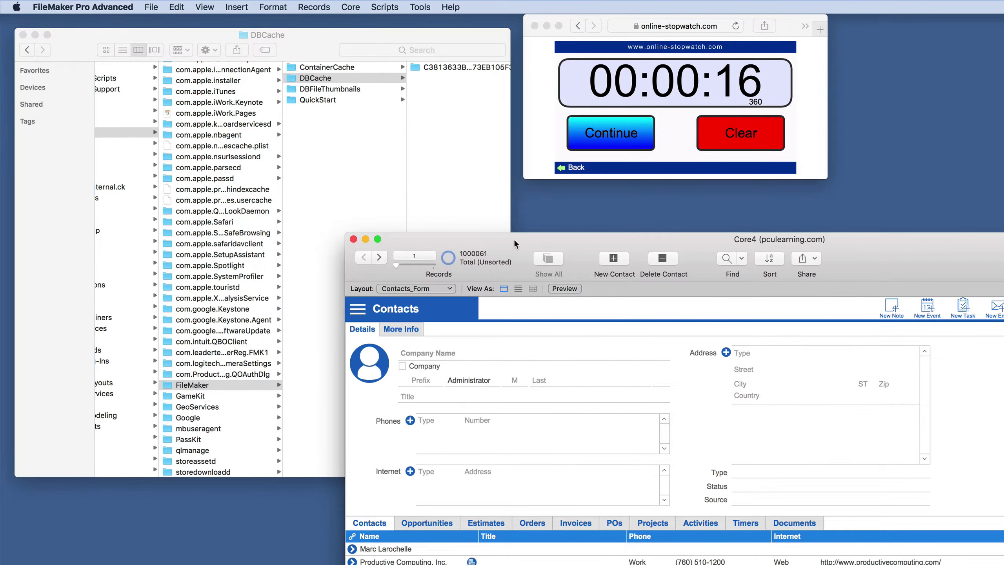
Quit FileMaker, reset the stopwatch, and time reopening hosted core4 up to the sign-in prompt.
{"action": "left_click", "coordinate": [91, 7]}
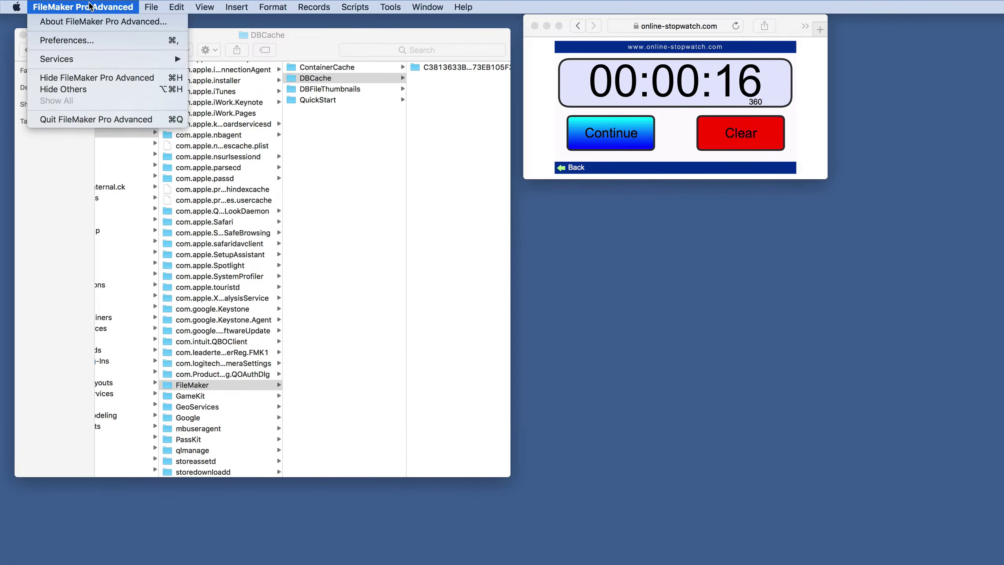
{"action": "left_click", "coordinate": [81, 119]}
{"action": "left_click", "coordinate": [760, 135]}
{"action": "left_click", "coordinate": [761, 135]}
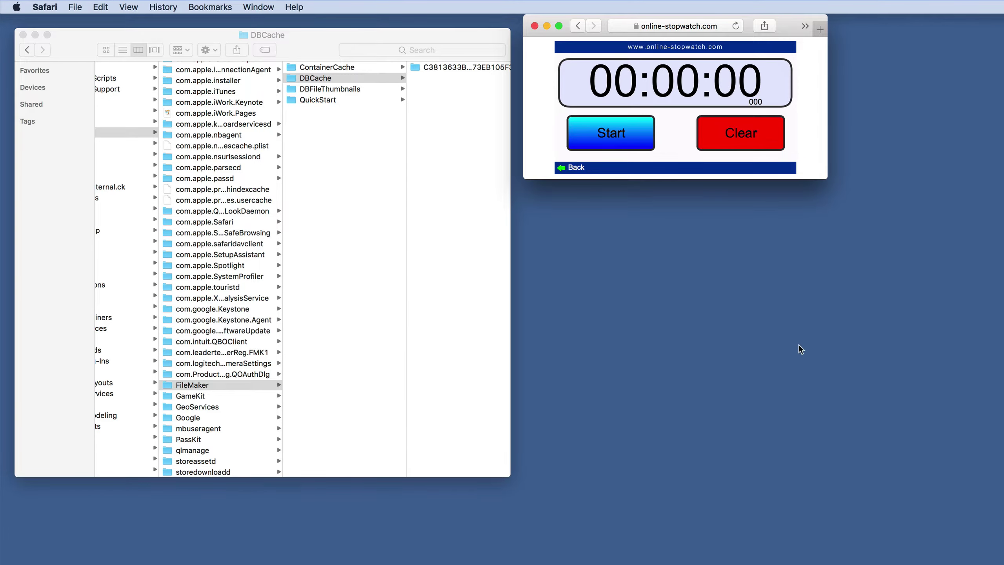
{"action": "left_click", "coordinate": [717, 232]}
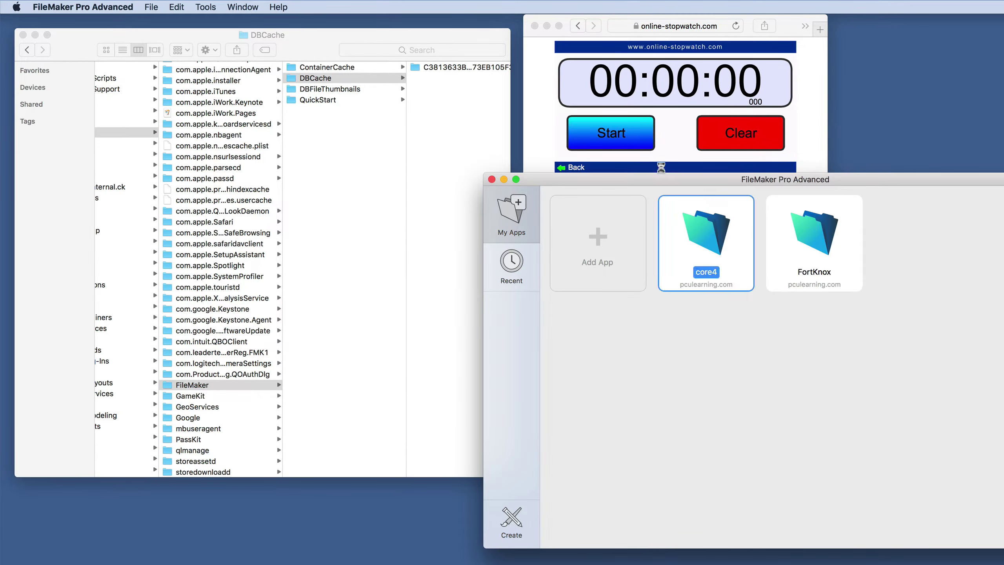
{"action": "left_click", "coordinate": [630, 142]}
{"action": "left_click", "coordinate": [620, 140]}
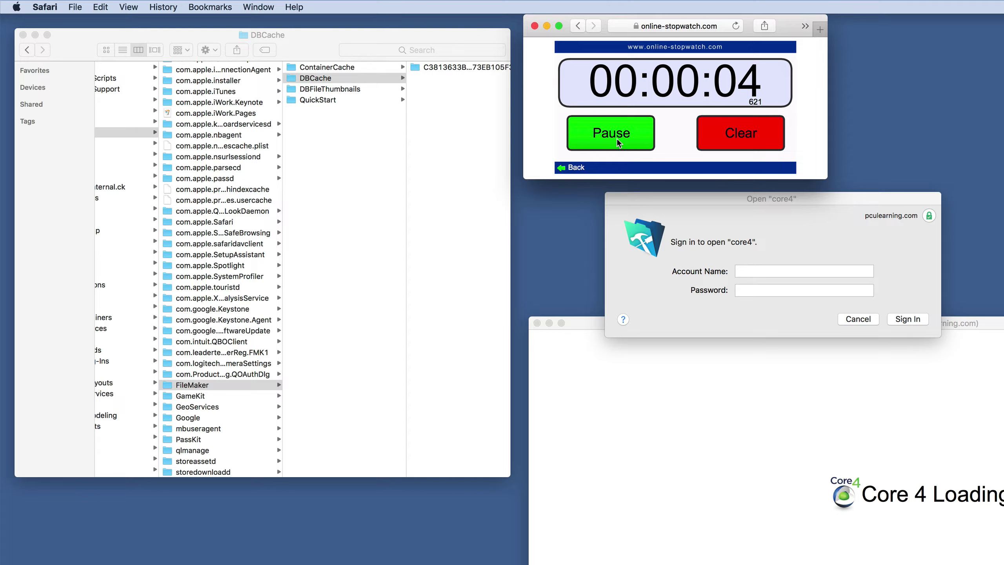
{"action": "left_click", "coordinate": [618, 143]}
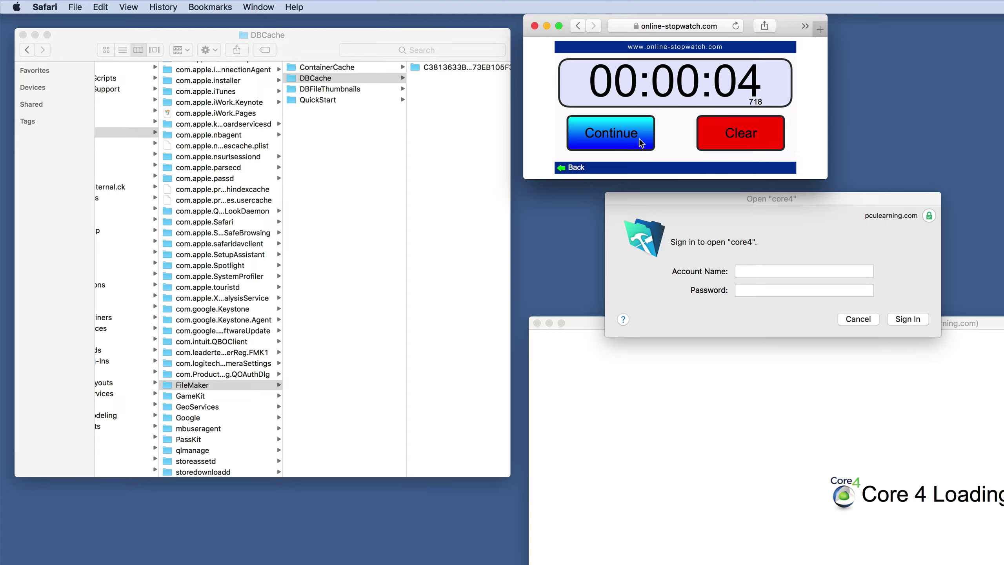
{"action": "left_click", "coordinate": [735, 136]}
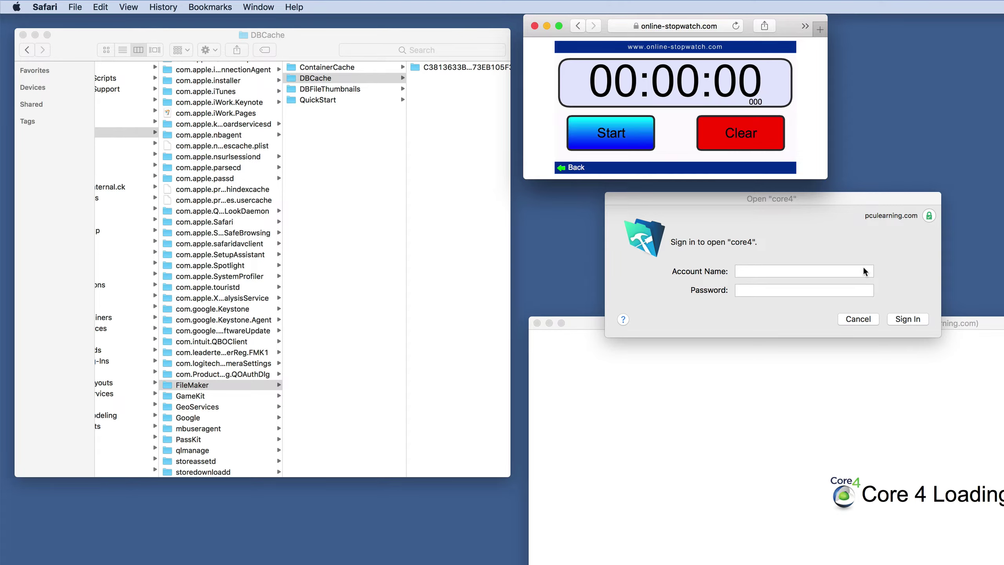
Enter the account name and pasted password, sign in, and time the Core4 load at about 8 seconds.
{"action": "left_click", "coordinate": [834, 270]}
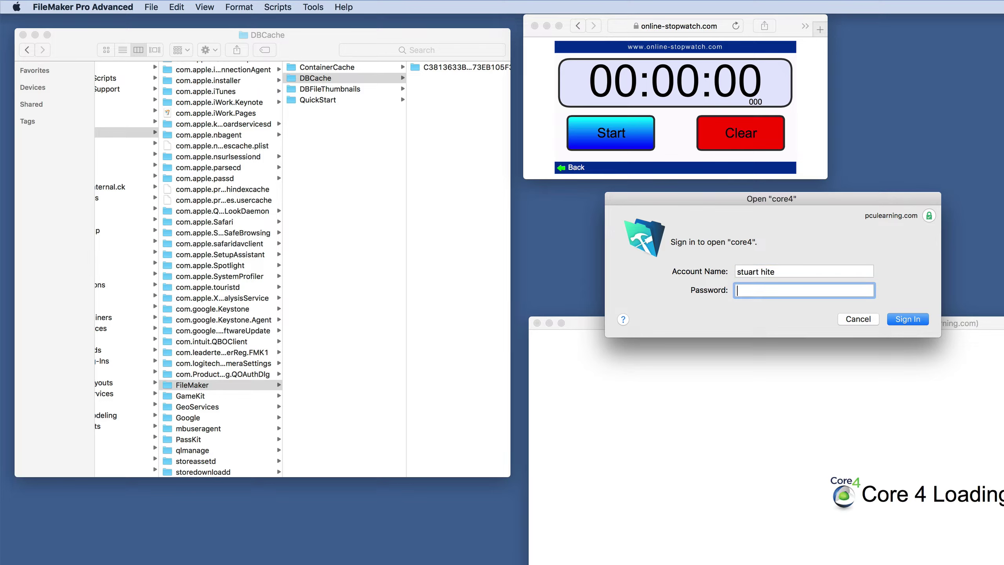
{"action": "key", "text": "super+v"}
{"action": "left_click", "coordinate": [908, 320]}
{"action": "left_click", "coordinate": [620, 135]}
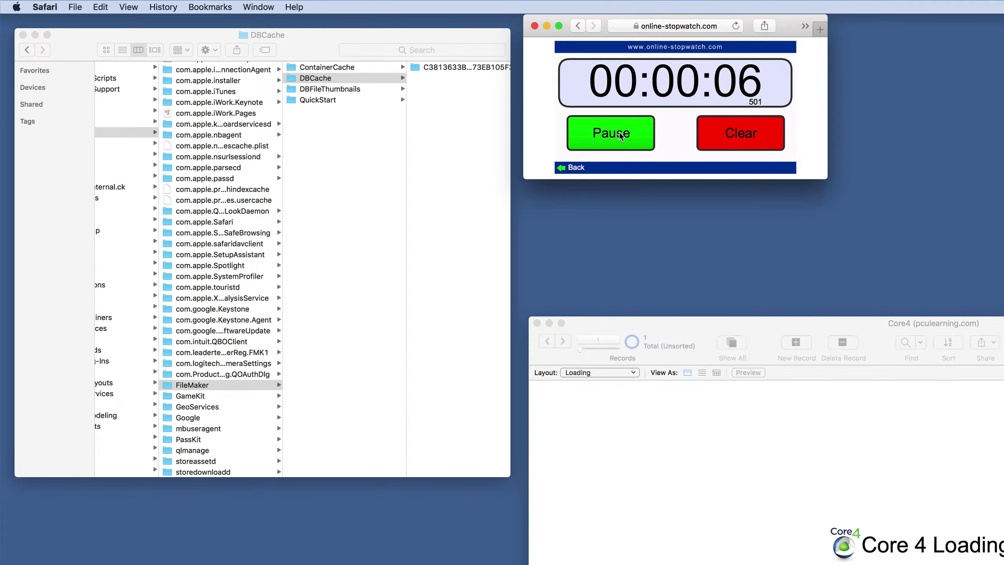
{"action": "left_click", "coordinate": [620, 135]}
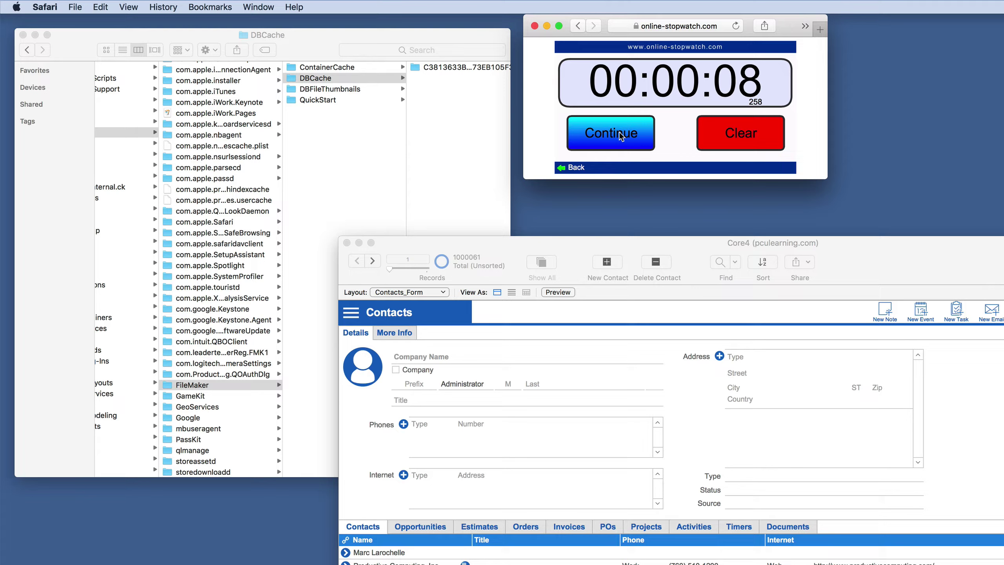
{"action": "left_click", "coordinate": [308, 328]}
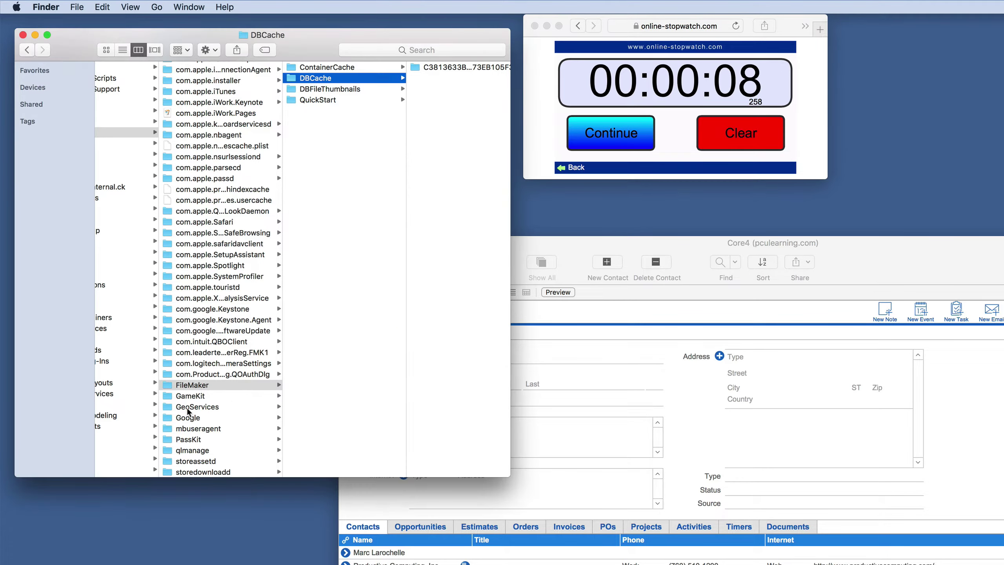
Recheck the FileMaker cache folder in Get Info, still 2.6 MB, and return to Core4.
{"action": "right_click", "coordinate": [193, 387]}
{"action": "left_click", "coordinate": [237, 421]}
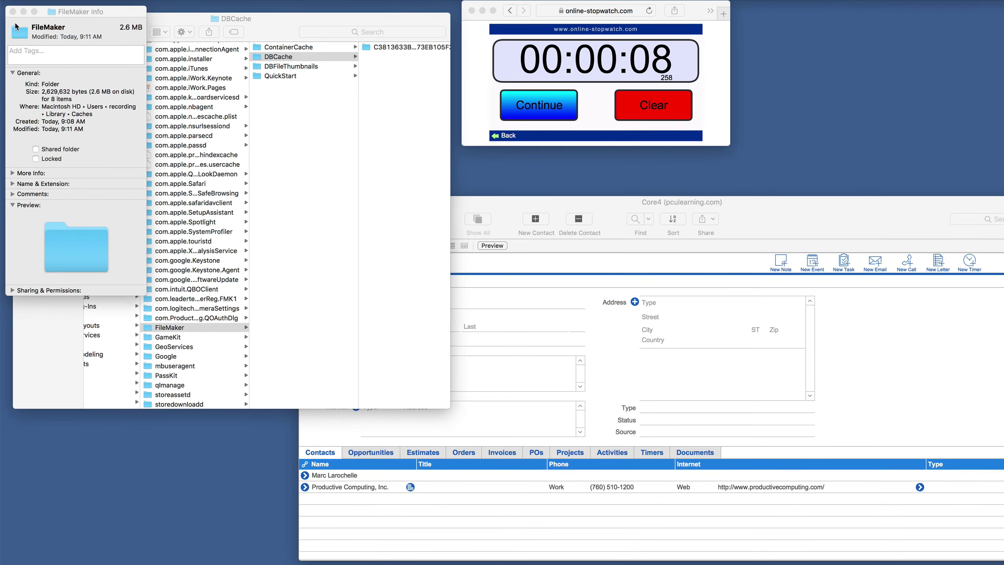
{"action": "left_click", "coordinate": [13, 11]}
{"action": "left_click", "coordinate": [510, 202]}
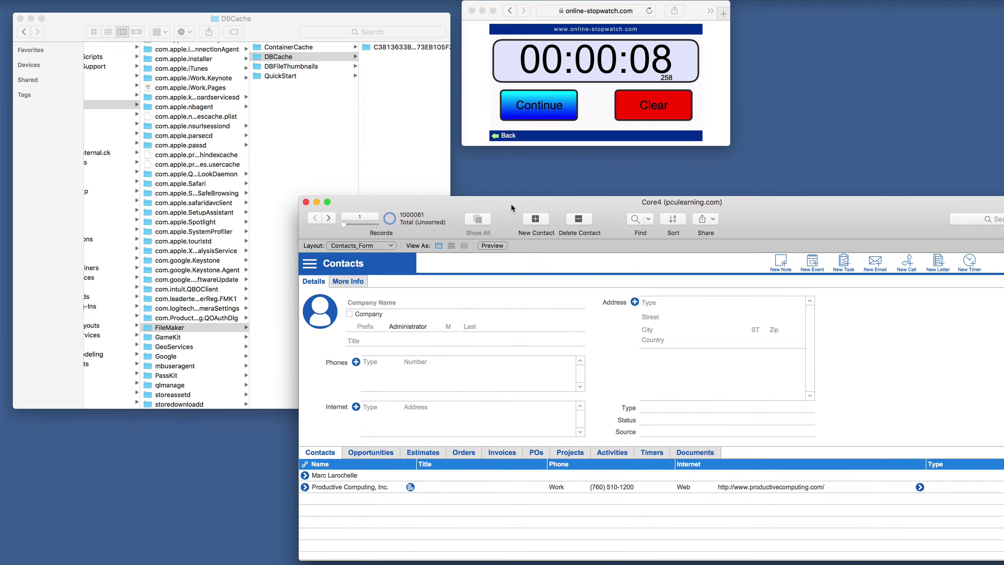
Step forward through the Core4 contact records to record 20.
{"action": "left_click_drag", "start_coordinate": [511, 202], "coordinate": [507, 161]}
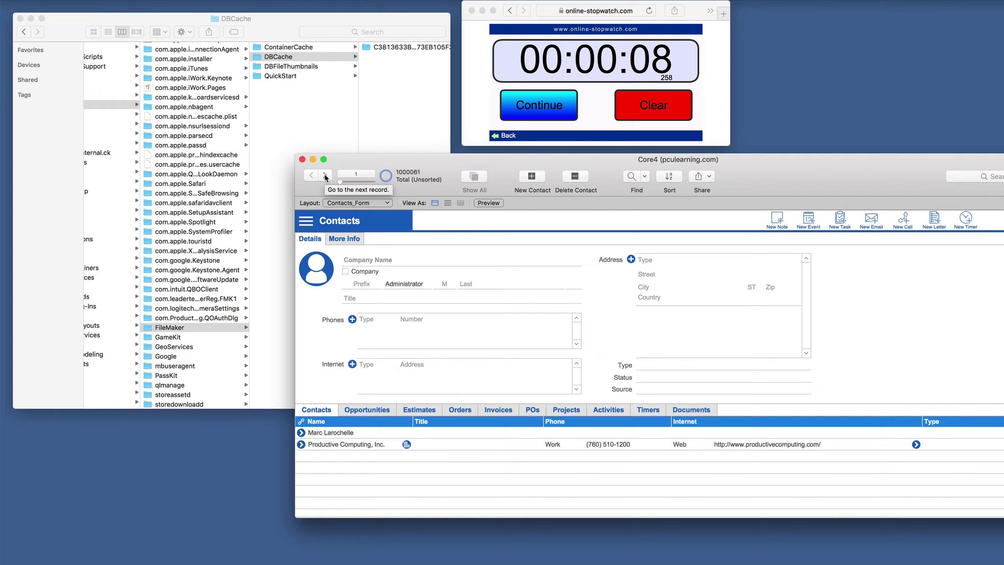
{"action": "left_click", "coordinate": [325, 176]}
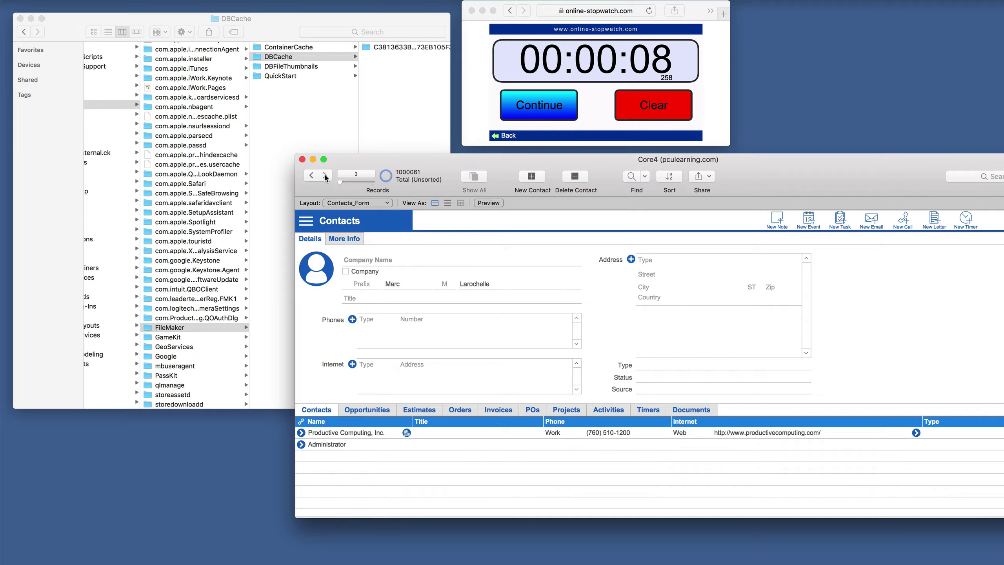
{"action": "left_click", "coordinate": [325, 176]}
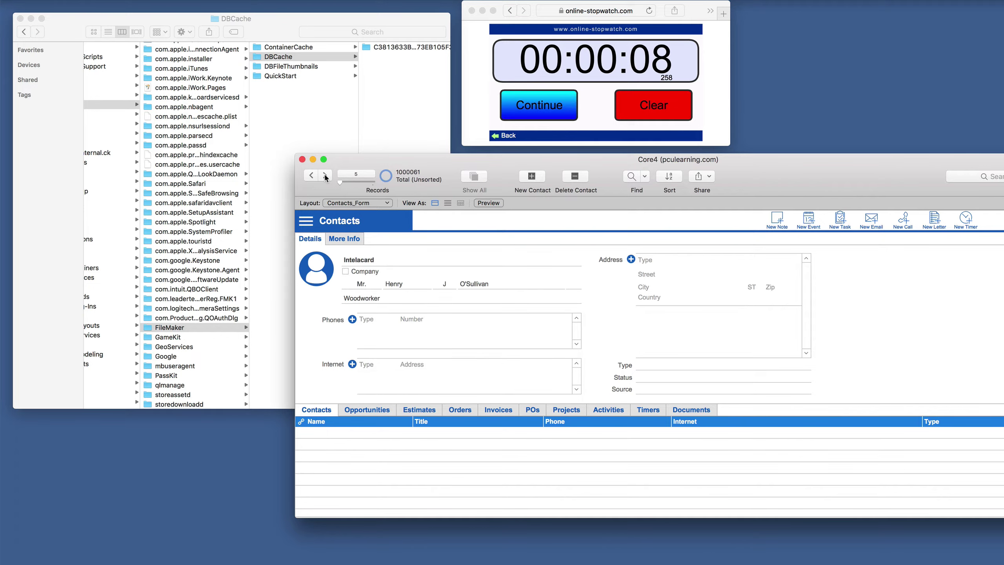
{"action": "left_click", "coordinate": [325, 176]}
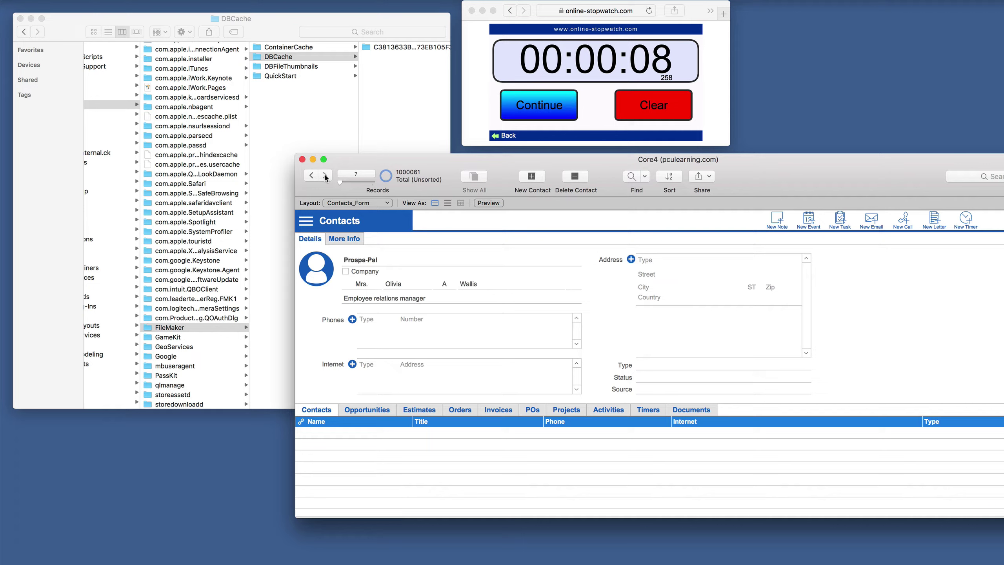
{"action": "left_click", "coordinate": [325, 176]}
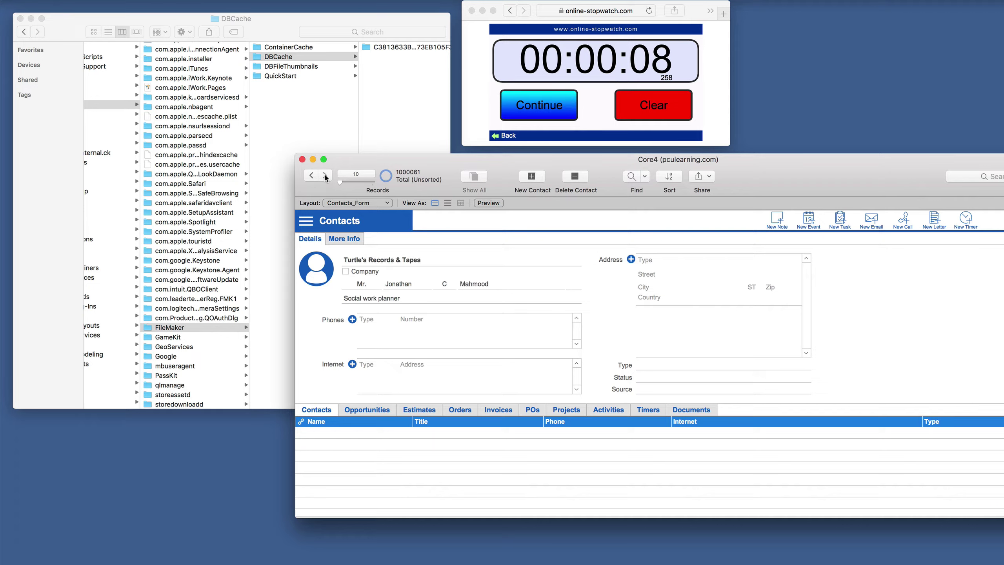
{"action": "left_click", "coordinate": [325, 176]}
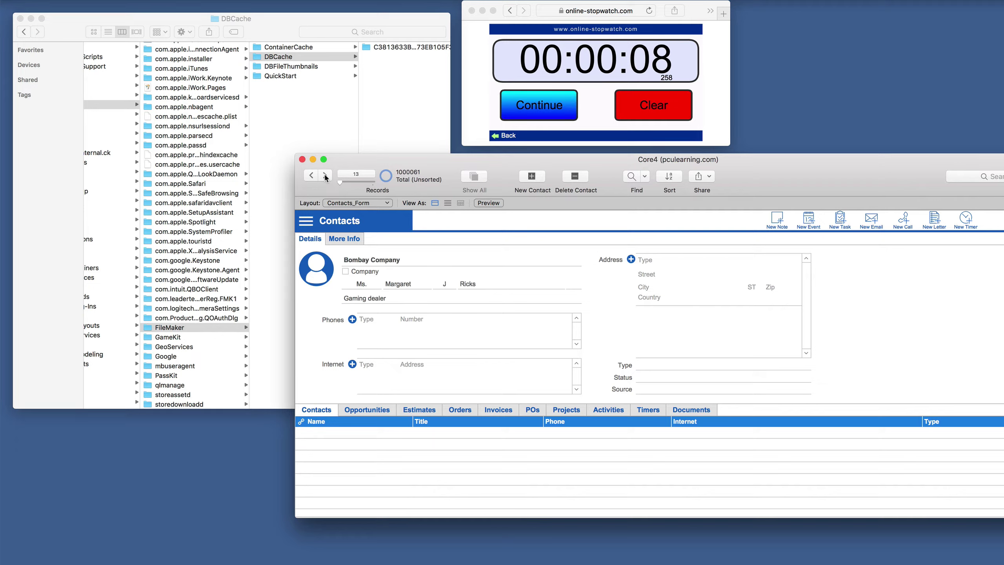
{"action": "left_click", "coordinate": [325, 176]}
{"action": "left_click", "coordinate": [325, 176]}
{"action": "left_click", "coordinate": [325, 176]}
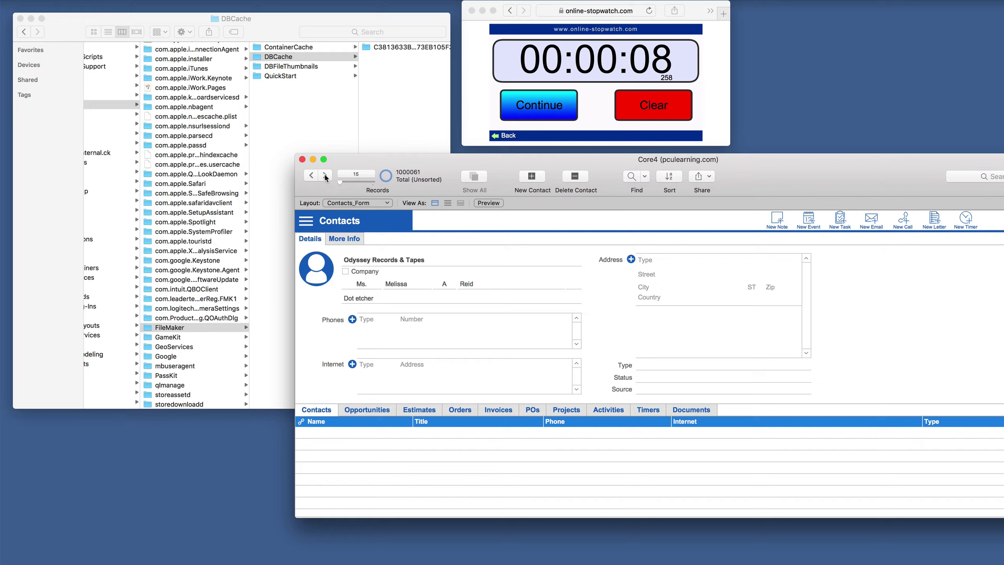
{"action": "left_click", "coordinate": [325, 176]}
{"action": "left_click", "coordinate": [325, 176]}
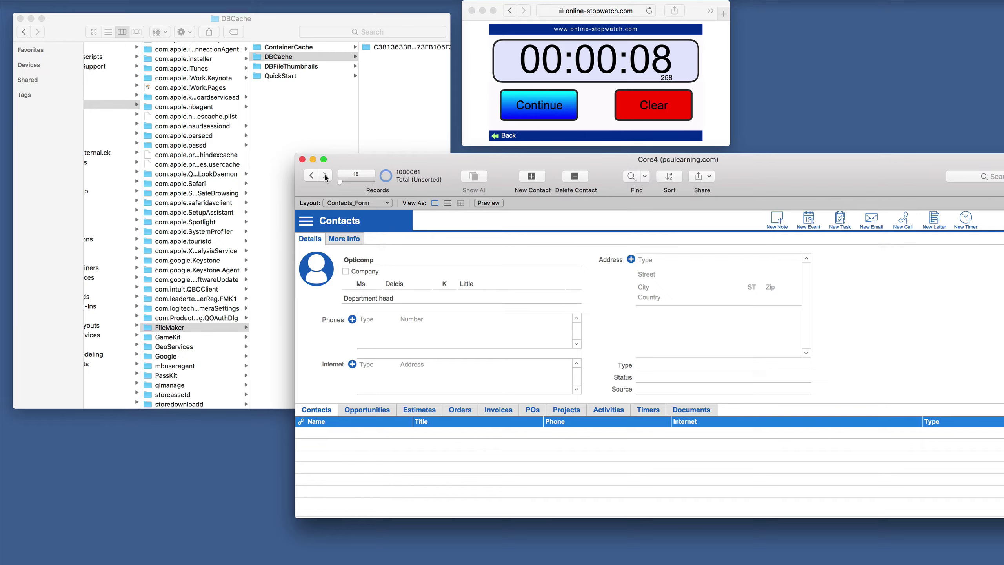
{"action": "left_click", "coordinate": [325, 176]}
{"action": "left_click", "coordinate": [325, 176]}
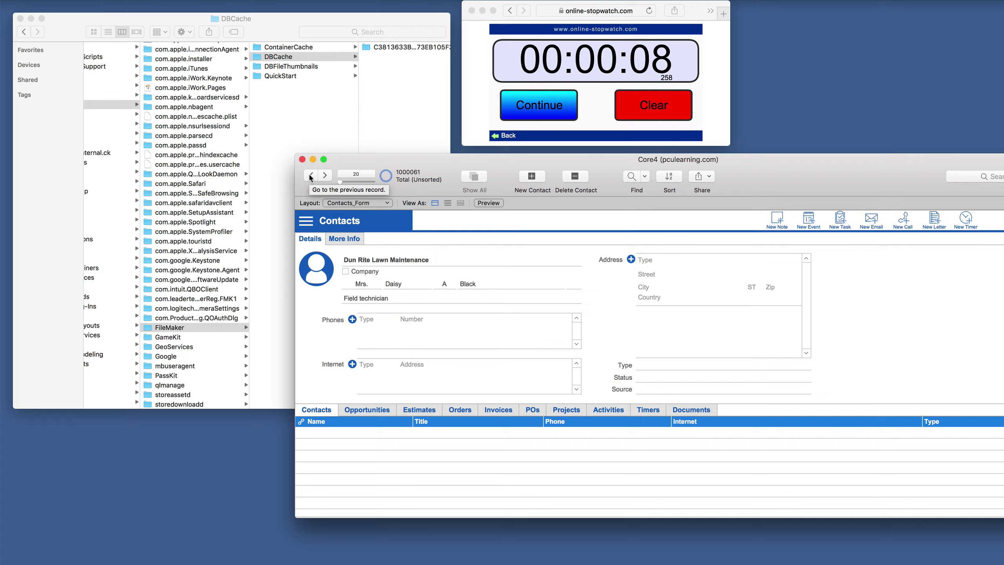
Step back through the contacts to record 3, Productive Computing, Inc.
{"action": "left_click", "coordinate": [310, 176]}
{"action": "left_click", "coordinate": [311, 176]}
{"action": "left_click", "coordinate": [310, 176]}
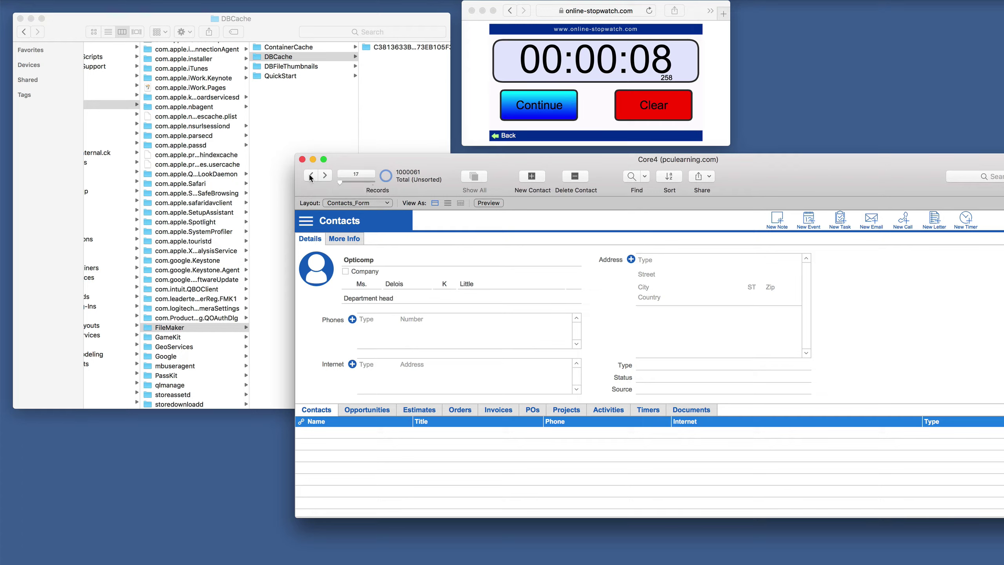
{"action": "left_click", "coordinate": [310, 176]}
{"action": "left_click", "coordinate": [310, 176]}
{"action": "left_click", "coordinate": [310, 176]}
{"action": "left_click", "coordinate": [311, 176]}
{"action": "left_click", "coordinate": [311, 176]}
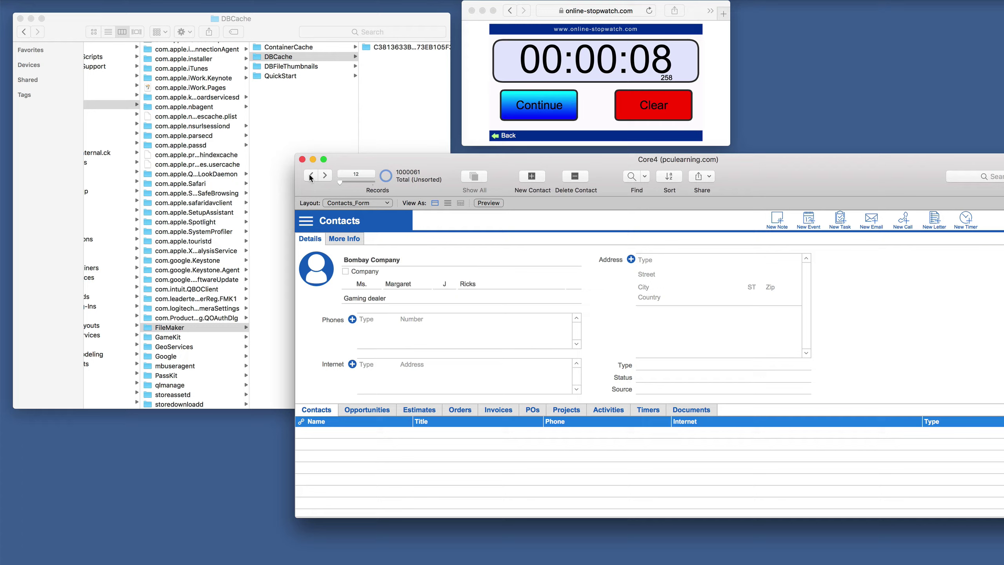
{"action": "left_click", "coordinate": [311, 176]}
{"action": "left_click", "coordinate": [310, 176]}
{"action": "left_click", "coordinate": [310, 176]}
{"action": "left_click", "coordinate": [311, 176]}
{"action": "left_click", "coordinate": [310, 177]}
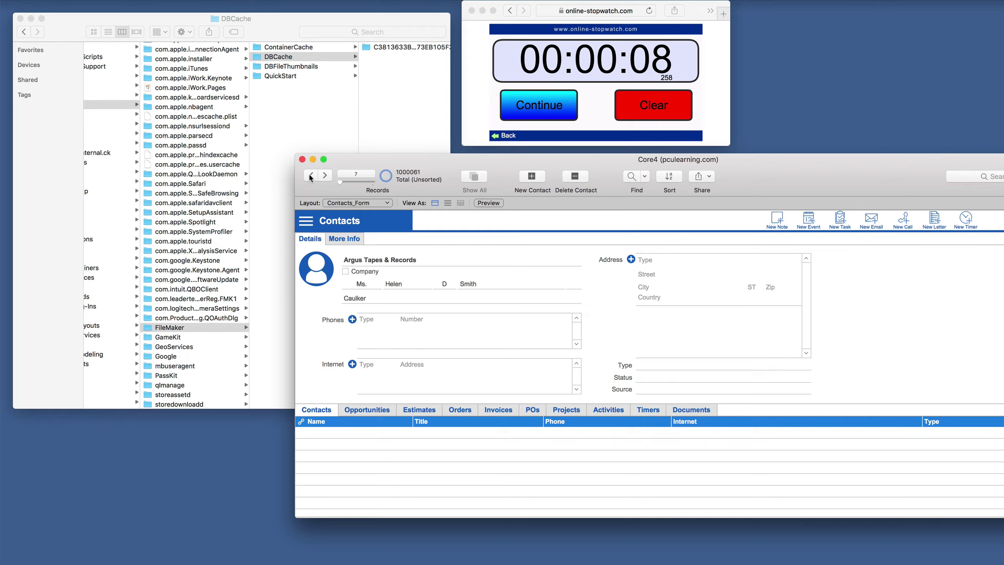
{"action": "left_click", "coordinate": [311, 176]}
{"action": "left_click", "coordinate": [310, 176]}
{"action": "left_click", "coordinate": [311, 176]}
{"action": "left_click", "coordinate": [311, 176]}
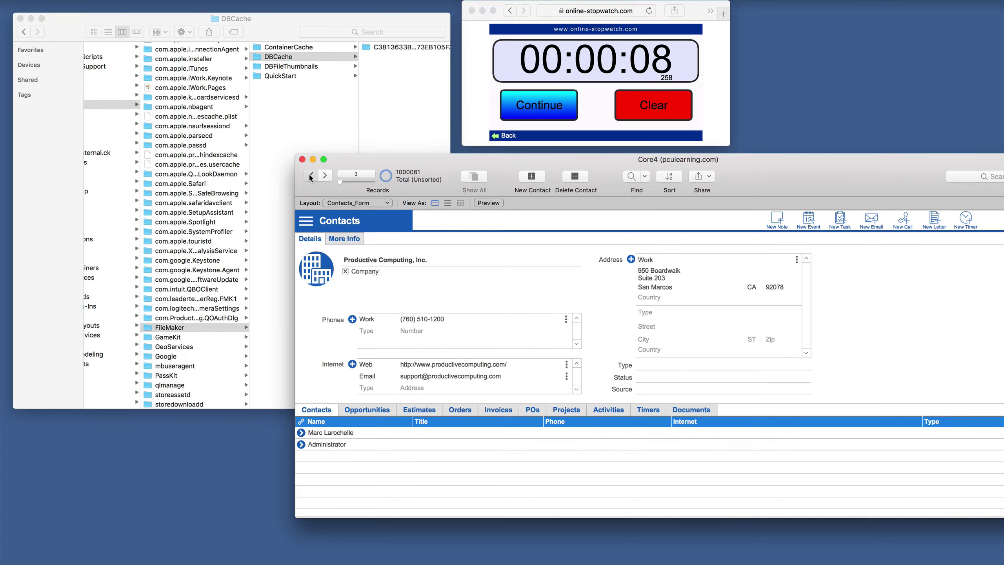
{"action": "left_click", "coordinate": [310, 176]}
{"action": "left_click", "coordinate": [310, 176]}
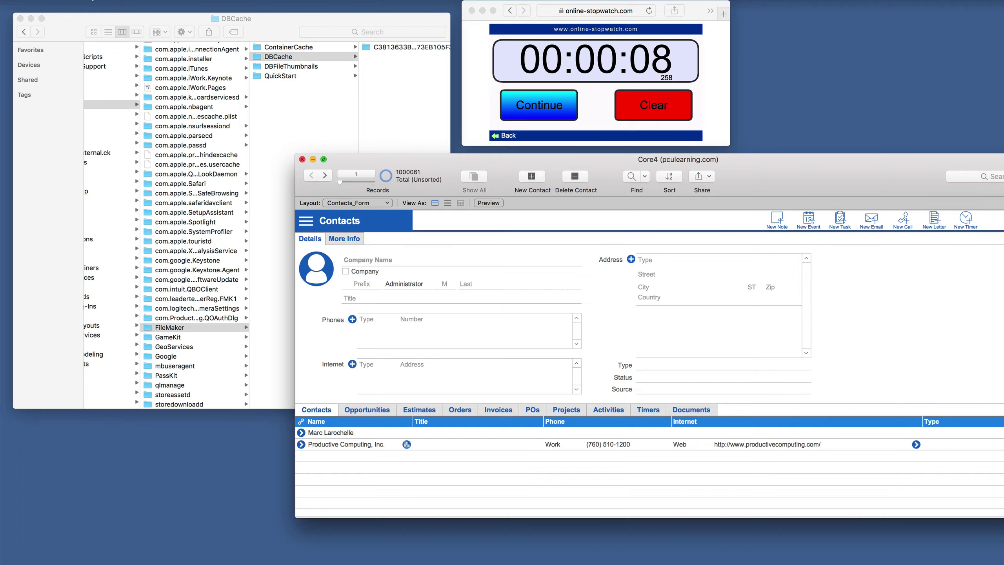
Quit FileMaker, clear the stopwatch, and time reopening core4 up to the sign-in prompt.
{"action": "left_click", "coordinate": [60, 1]}
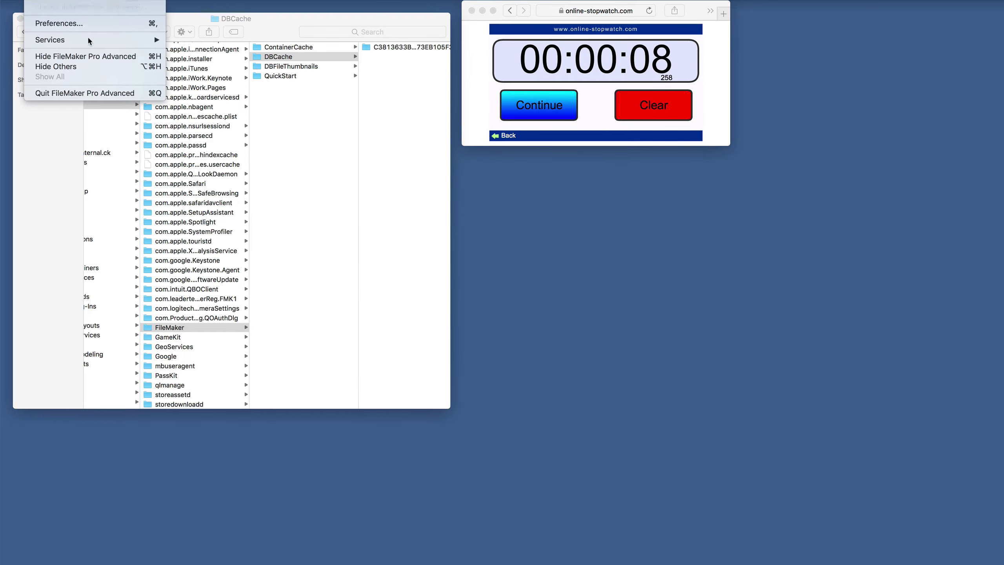
{"action": "left_click", "coordinate": [88, 93]}
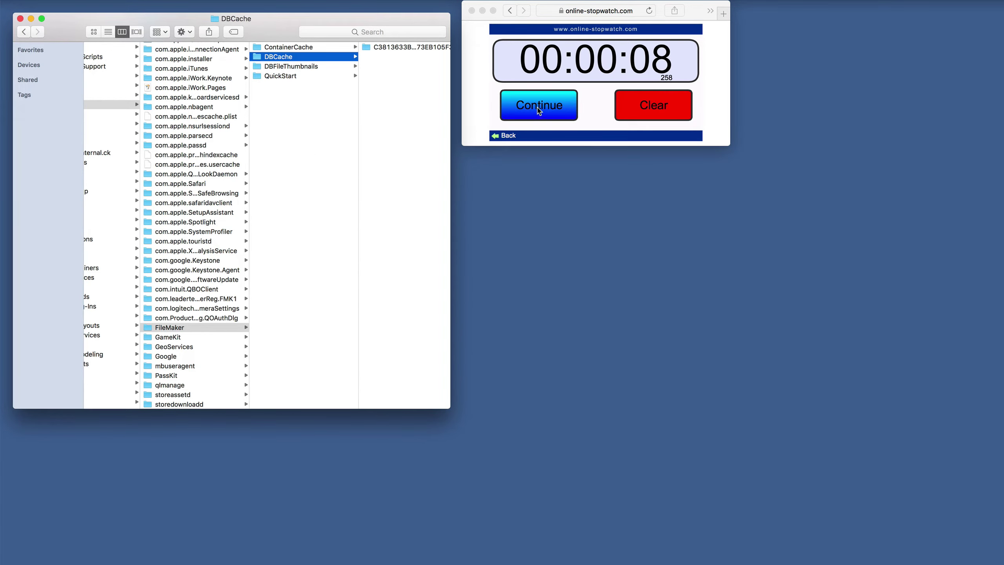
{"action": "left_click", "coordinate": [646, 107]}
{"action": "left_click", "coordinate": [646, 106]}
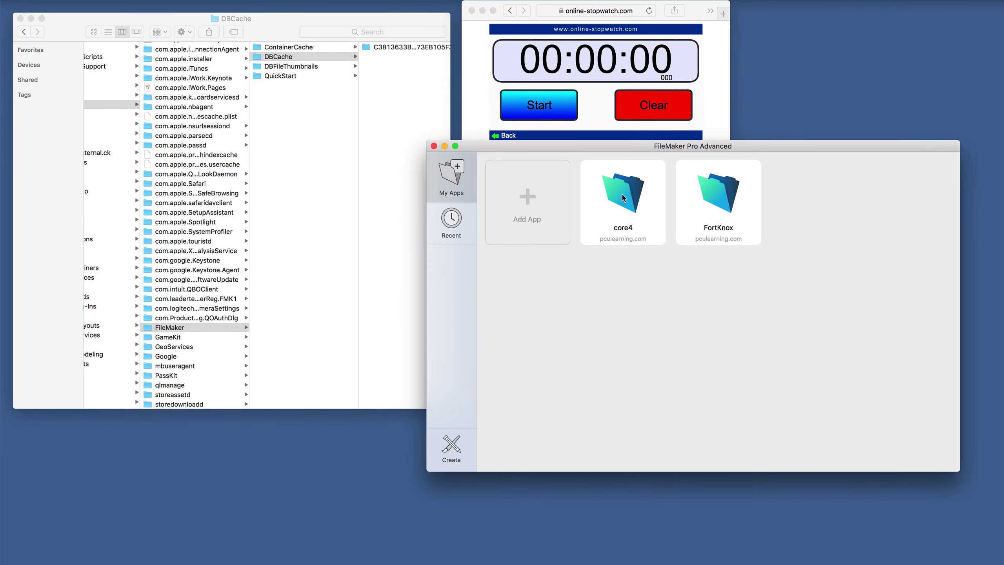
{"action": "left_click", "coordinate": [547, 112]}
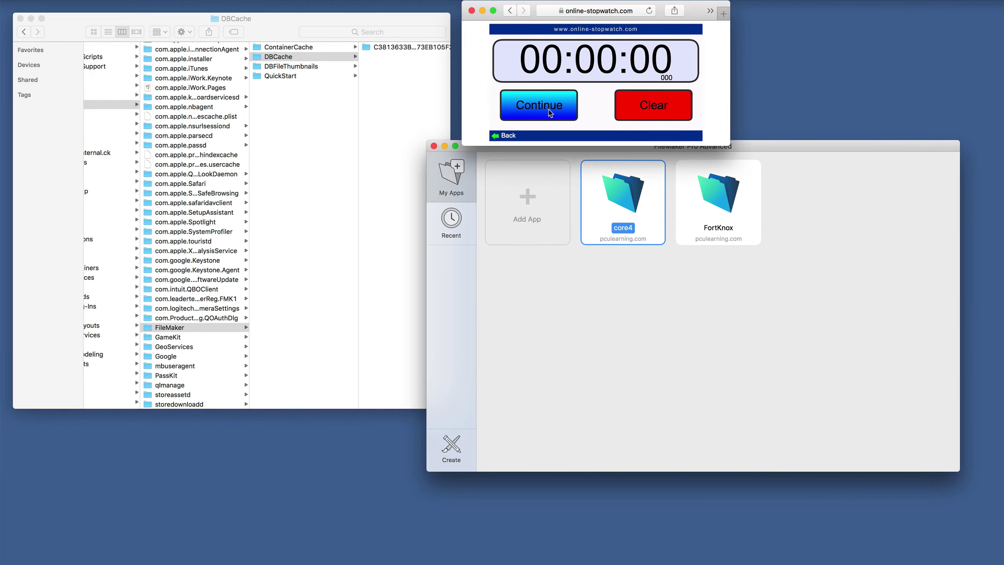
{"action": "left_click", "coordinate": [549, 113]}
{"action": "left_click", "coordinate": [549, 114]}
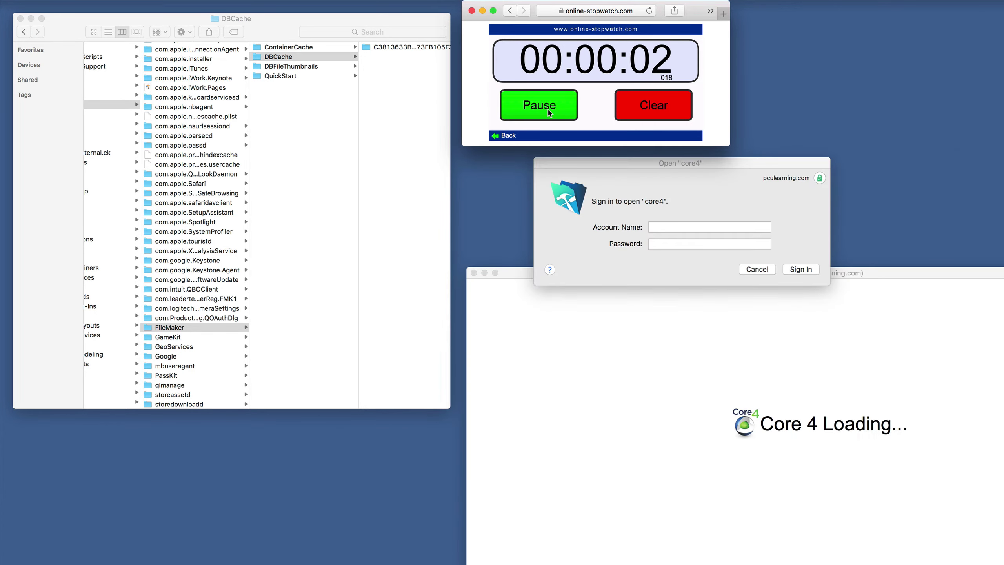
{"action": "left_click", "coordinate": [551, 113]}
{"action": "left_click", "coordinate": [662, 110]}
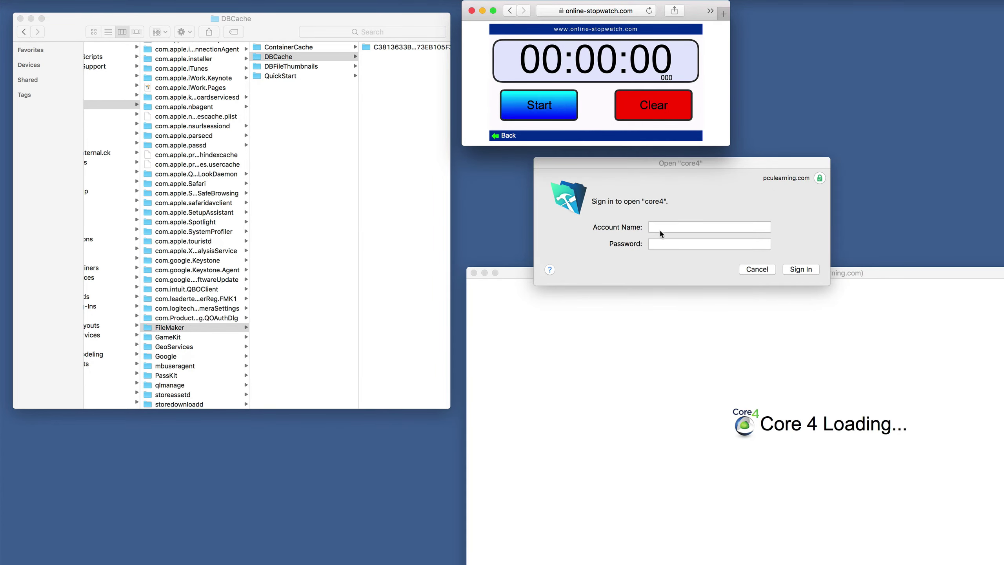
Sign in with the account name and password, timing the load to Contacts at about 8 seconds.
{"action": "left_click", "coordinate": [660, 230]}
{"action": "key", "text": "Tab"}
{"action": "type", "text": "••••••••••"}
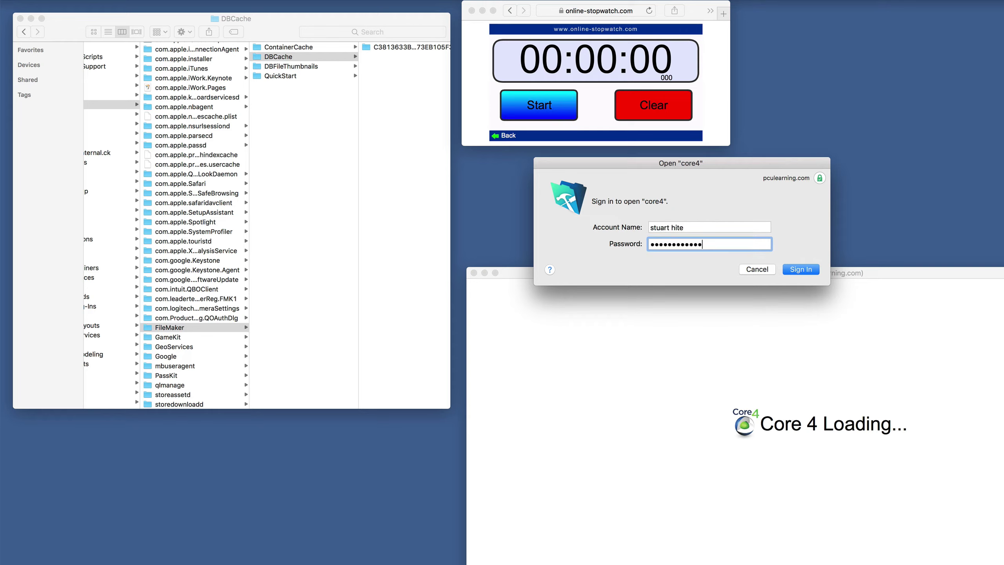
{"action": "key", "text": "Return"}
{"action": "left_click", "coordinate": [542, 109]}
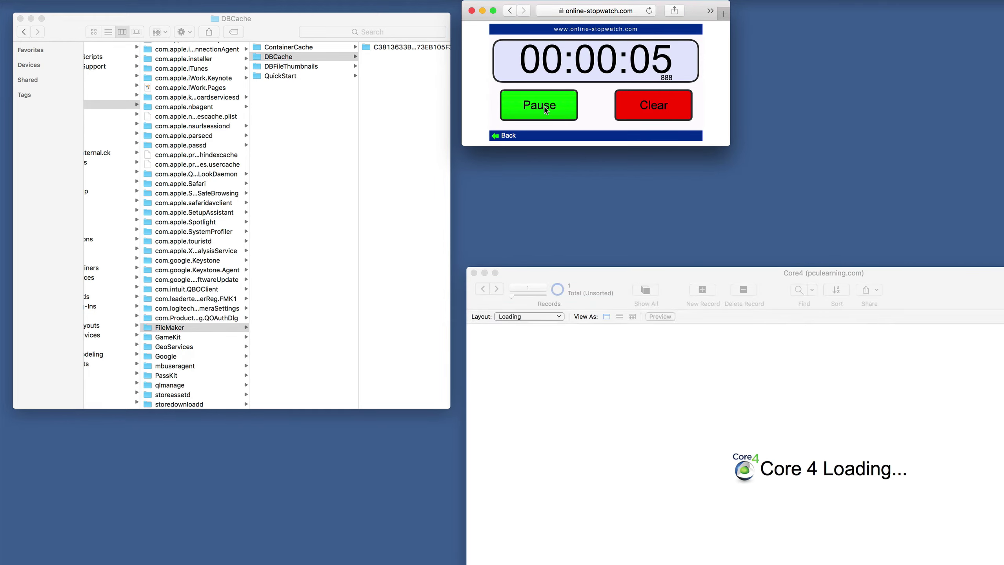
{"action": "left_click", "coordinate": [546, 109]}
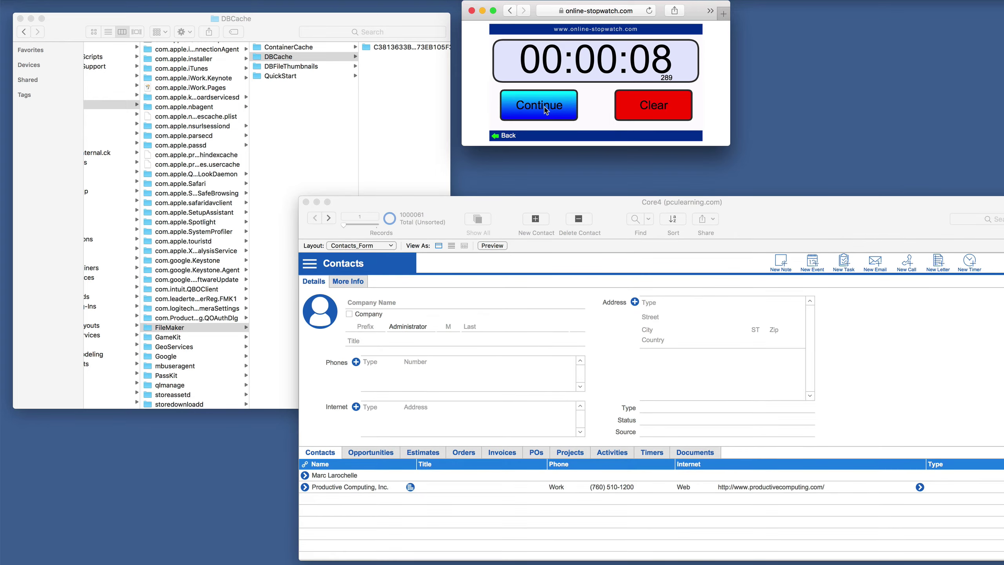
{"action": "left_click", "coordinate": [535, 203]}
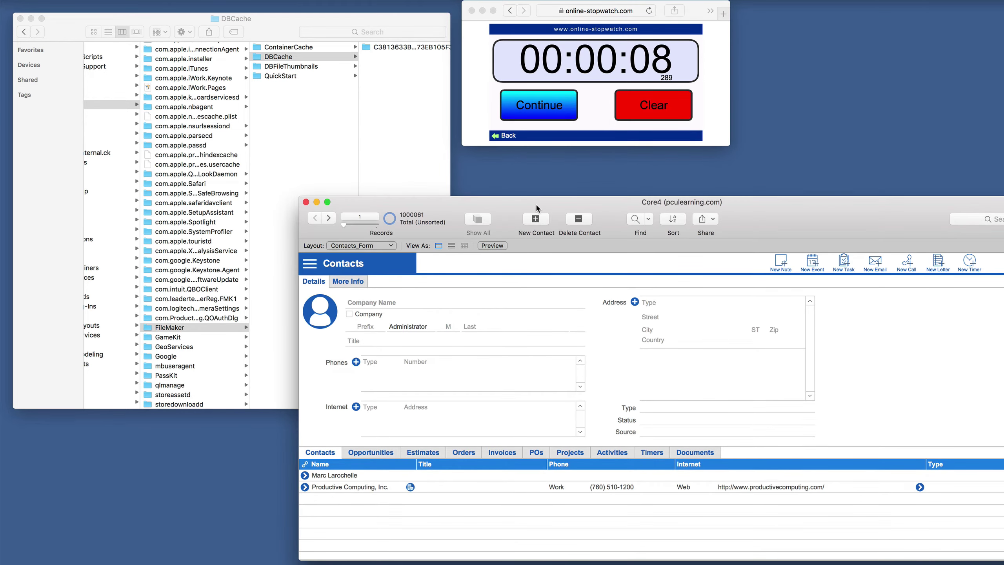
Reset the stopwatch and start it with the Core4 window positioned at record 1.
{"action": "left_click_drag", "start_coordinate": [539, 201], "coordinate": [543, 152]}
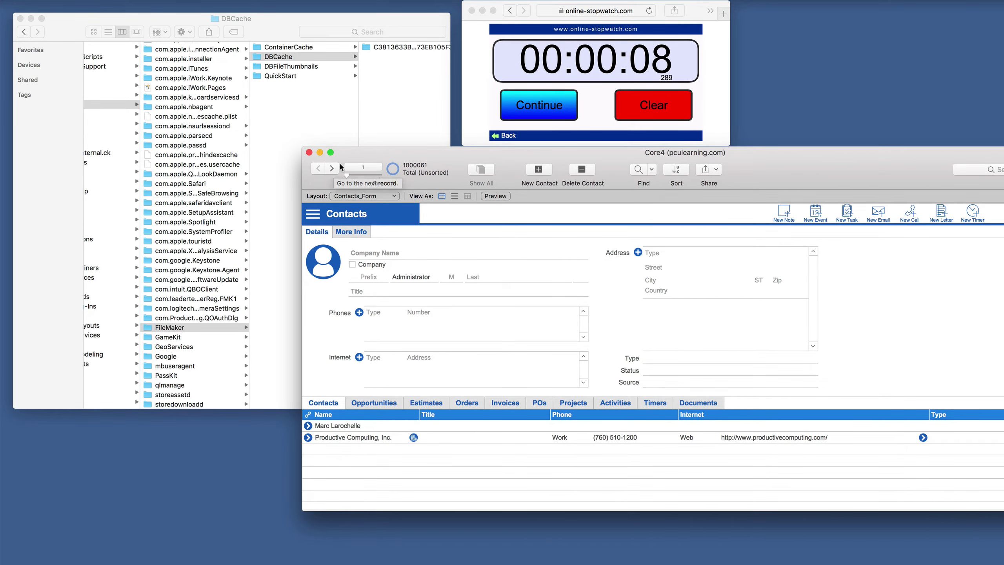
{"action": "left_click", "coordinate": [655, 104]}
{"action": "left_click", "coordinate": [655, 105]}
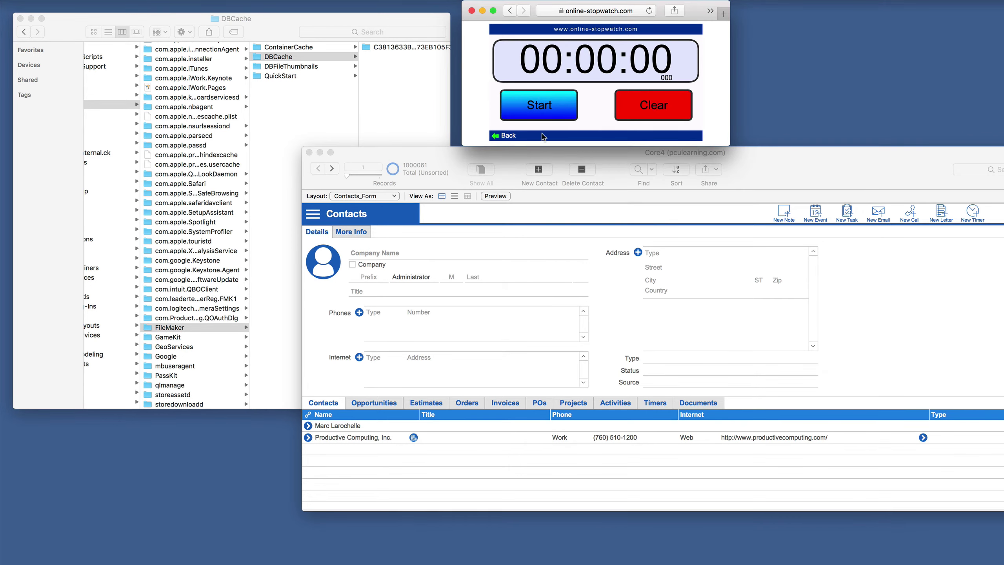
{"action": "left_click", "coordinate": [452, 154]}
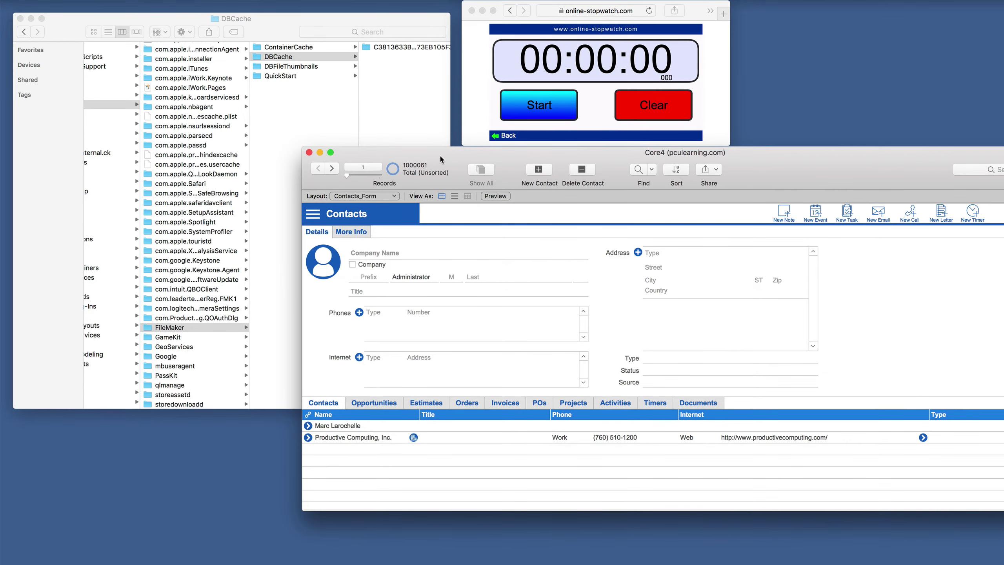
{"action": "left_click", "coordinate": [544, 109]}
{"action": "left_click", "coordinate": [539, 107]}
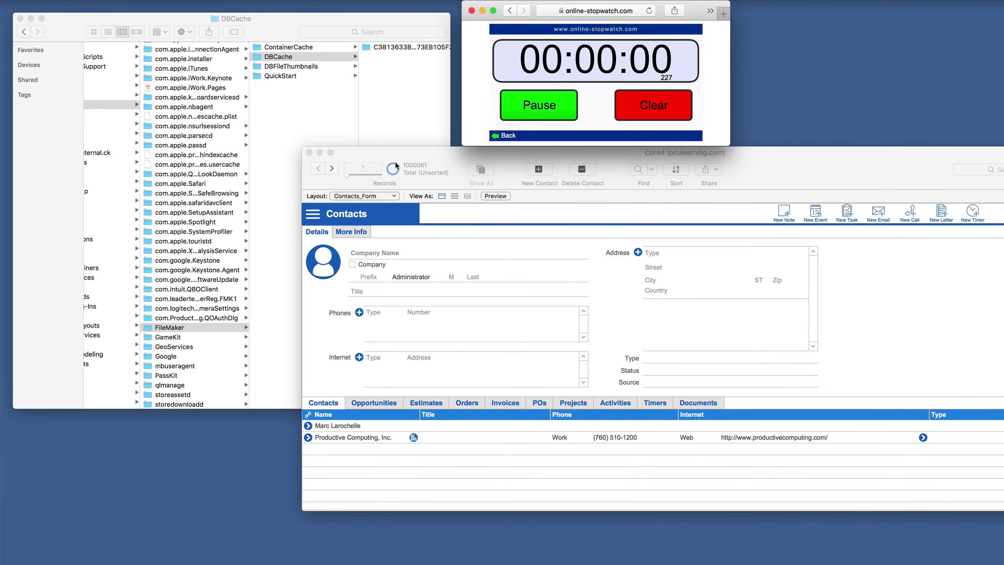
{"action": "left_click", "coordinate": [339, 158]}
Advance the contacts to record 20, stopping the stopwatch at about 16 seconds and resetting it.
{"action": "left_click", "coordinate": [332, 168]}
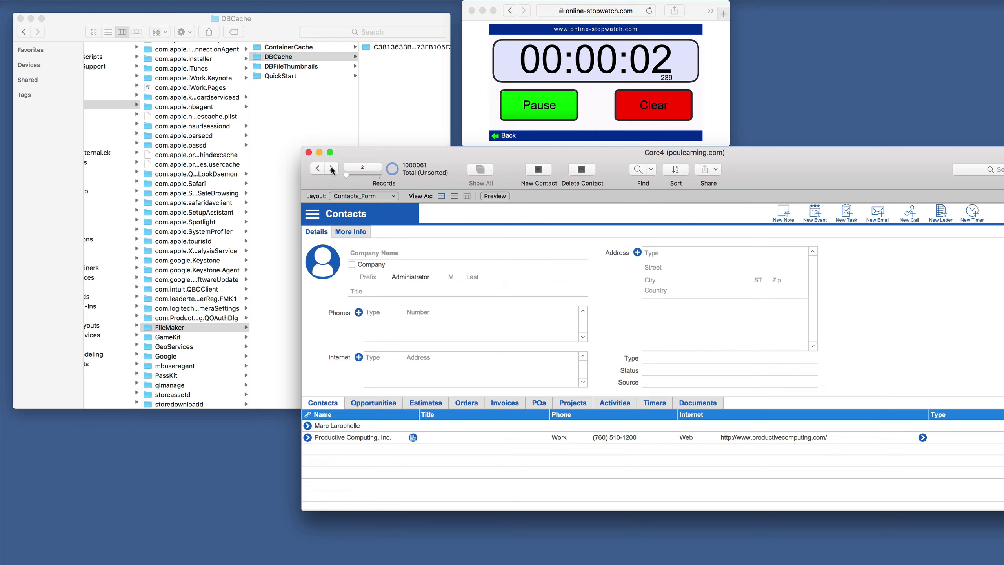
{"action": "left_click", "coordinate": [332, 168]}
{"action": "left_click", "coordinate": [332, 169]}
{"action": "left_click", "coordinate": [331, 169]}
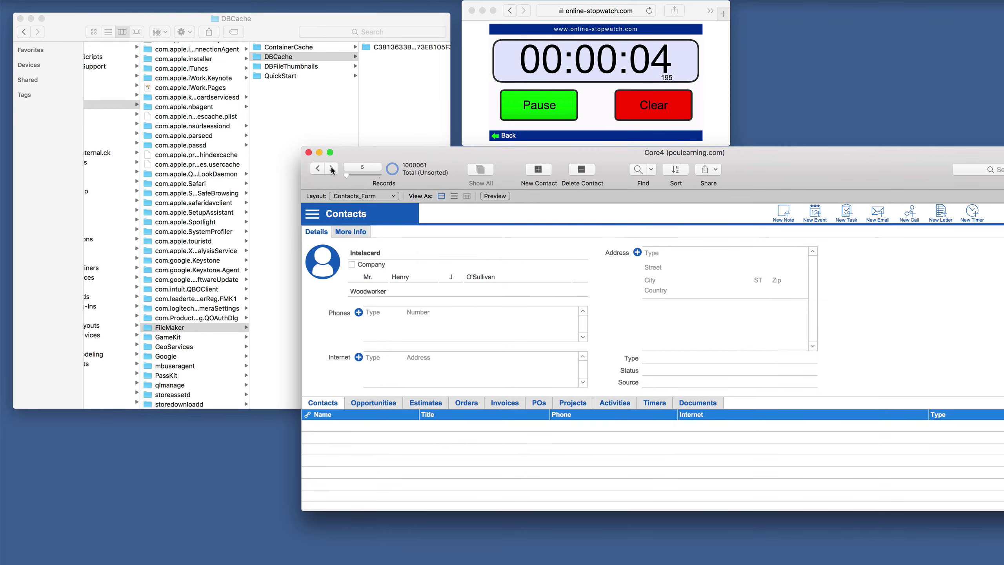
{"action": "left_click", "coordinate": [332, 169]}
{"action": "left_click", "coordinate": [332, 169]}
{"action": "left_click", "coordinate": [332, 168]}
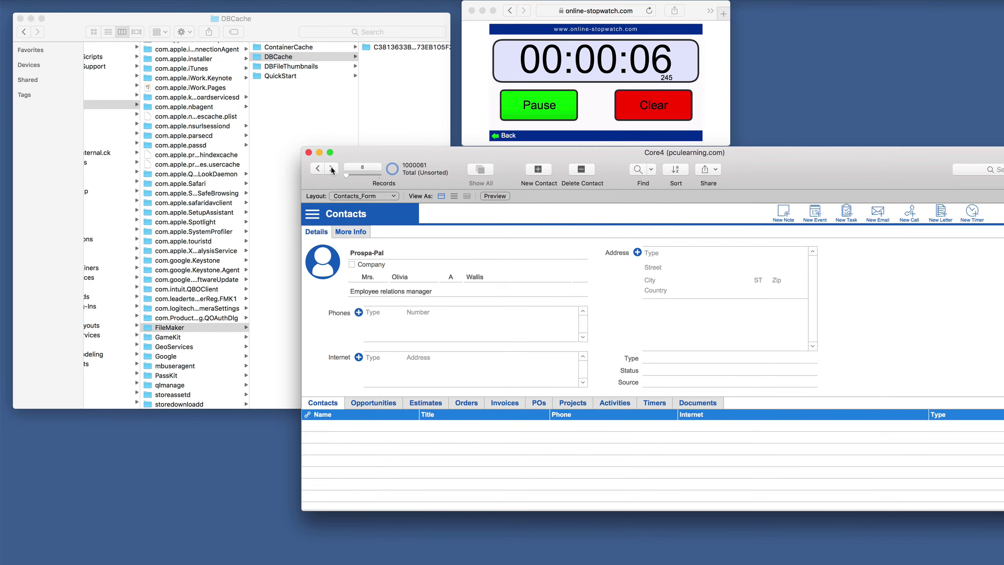
{"action": "left_click", "coordinate": [332, 169]}
{"action": "left_click", "coordinate": [332, 168]}
{"action": "left_click", "coordinate": [332, 169]}
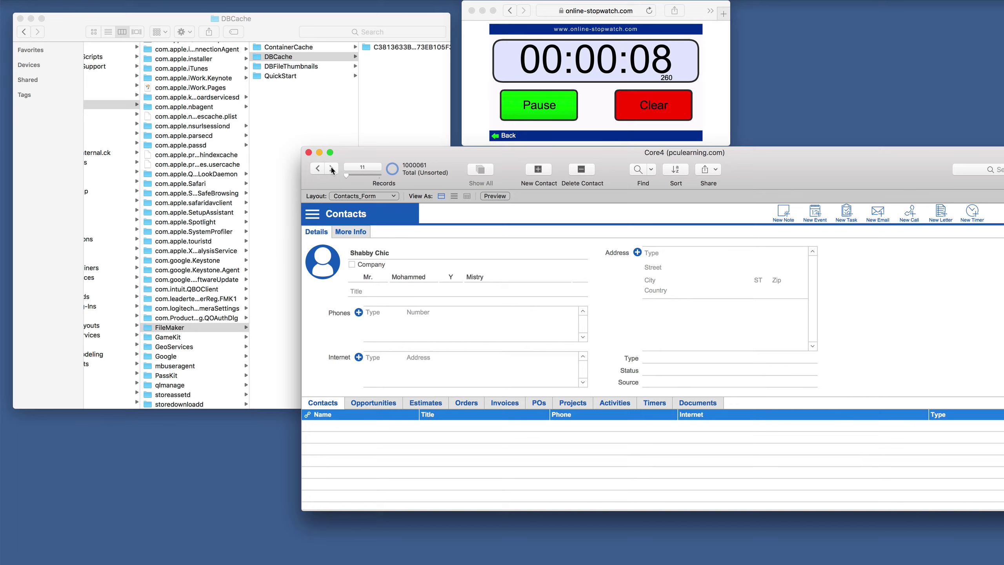
{"action": "left_click", "coordinate": [331, 169]}
{"action": "left_click", "coordinate": [332, 168]}
{"action": "left_click", "coordinate": [331, 169]}
{"action": "left_click", "coordinate": [332, 169]}
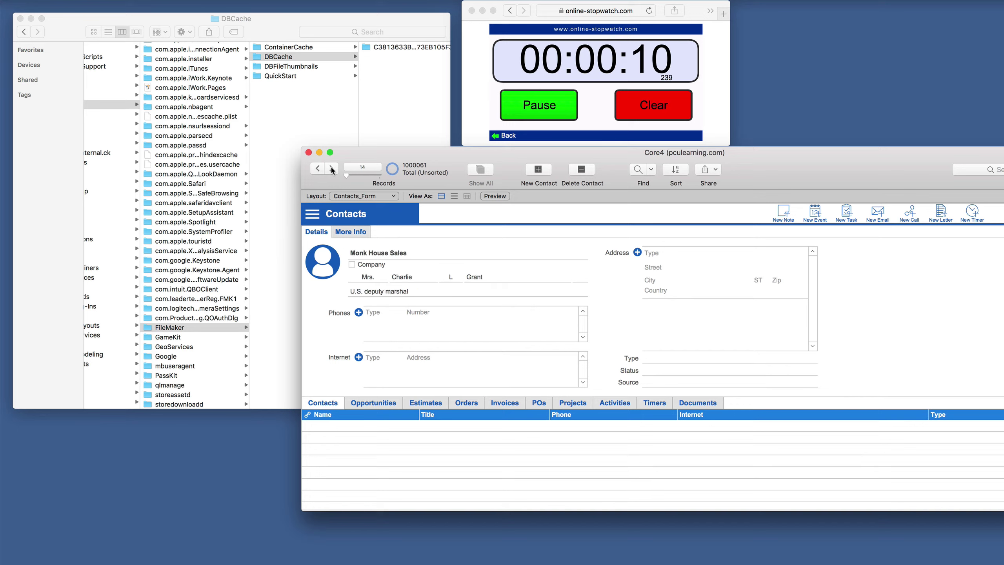
{"action": "left_click", "coordinate": [332, 168]}
{"action": "left_click", "coordinate": [332, 169]}
{"action": "left_click", "coordinate": [331, 169]}
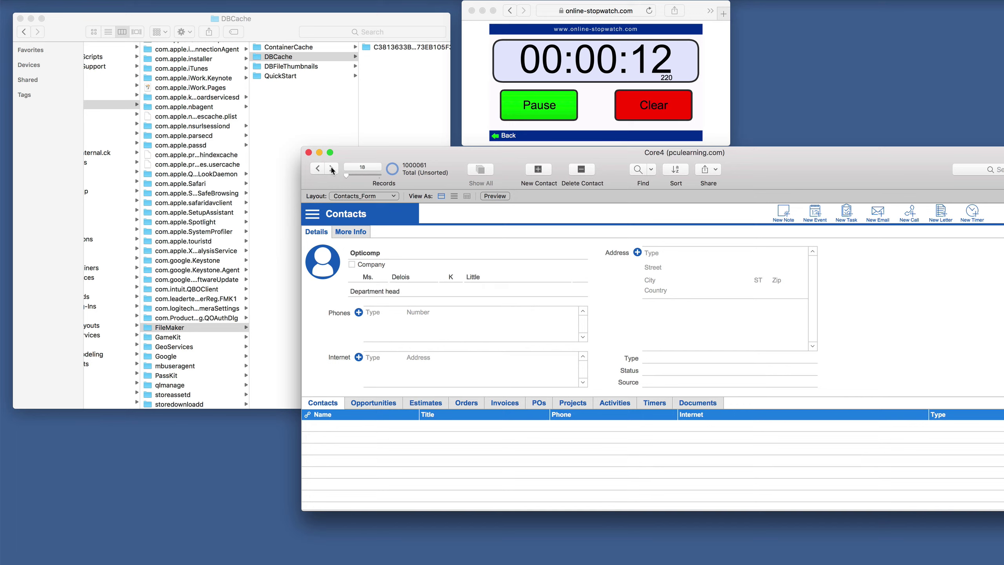
{"action": "left_click", "coordinate": [331, 169]}
{"action": "left_click", "coordinate": [332, 168]}
{"action": "left_click", "coordinate": [332, 169]}
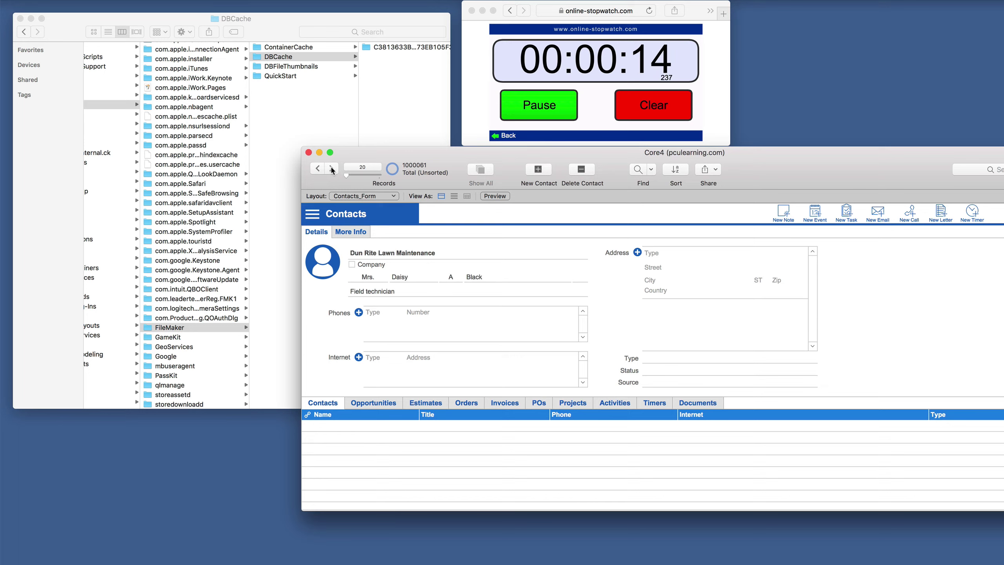
{"action": "left_click", "coordinate": [601, 115]}
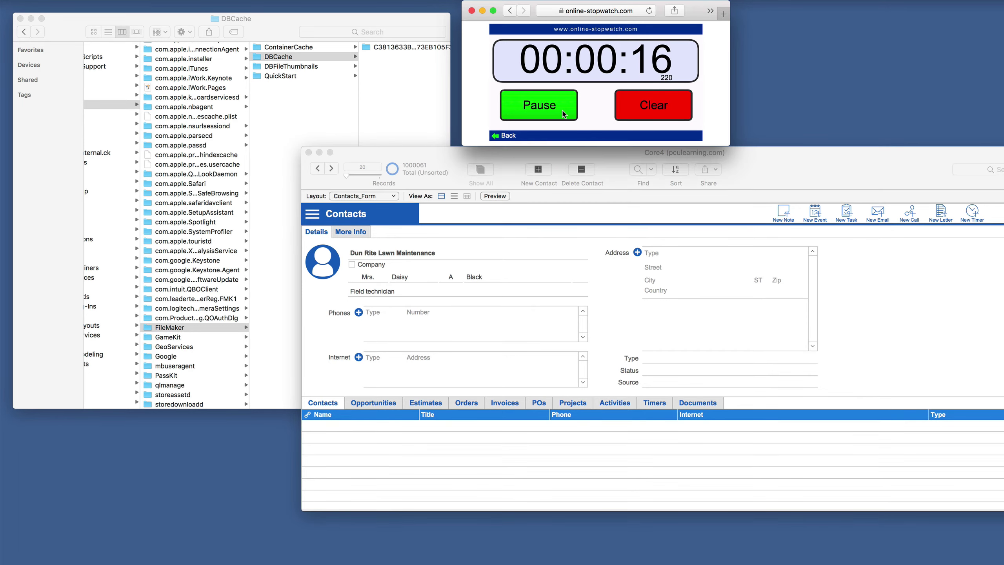
{"action": "left_click", "coordinate": [564, 114]}
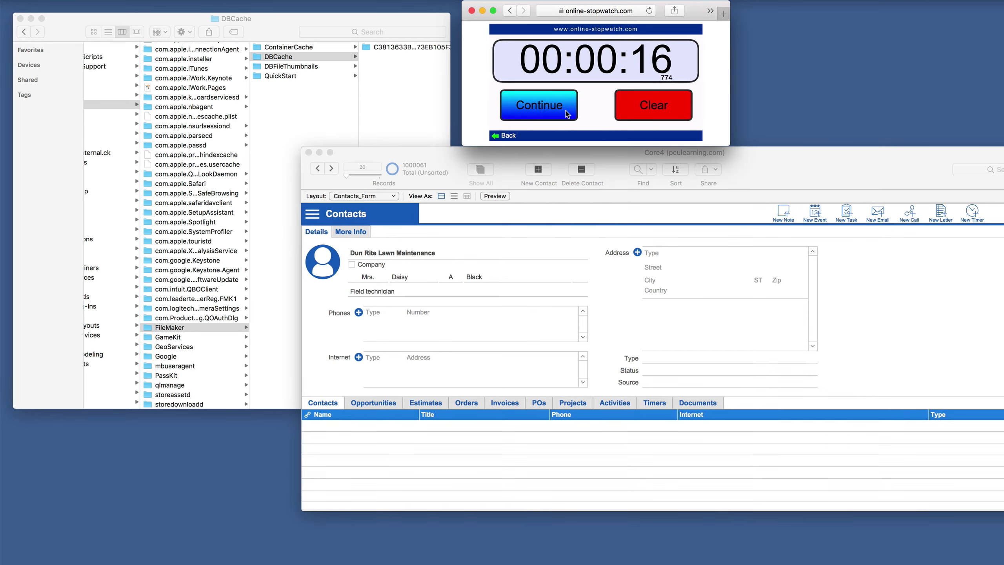
{"action": "left_click", "coordinate": [665, 104]}
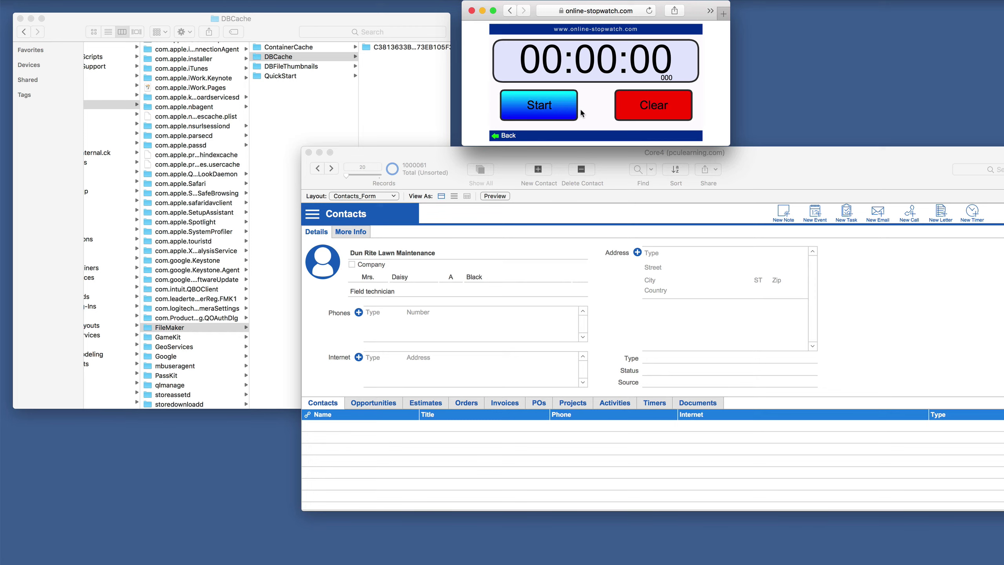
With the stopwatch running, page forward through Core4 contacts to record 40, Plunkett Home Furnishings.
{"action": "left_click", "coordinate": [548, 111]}
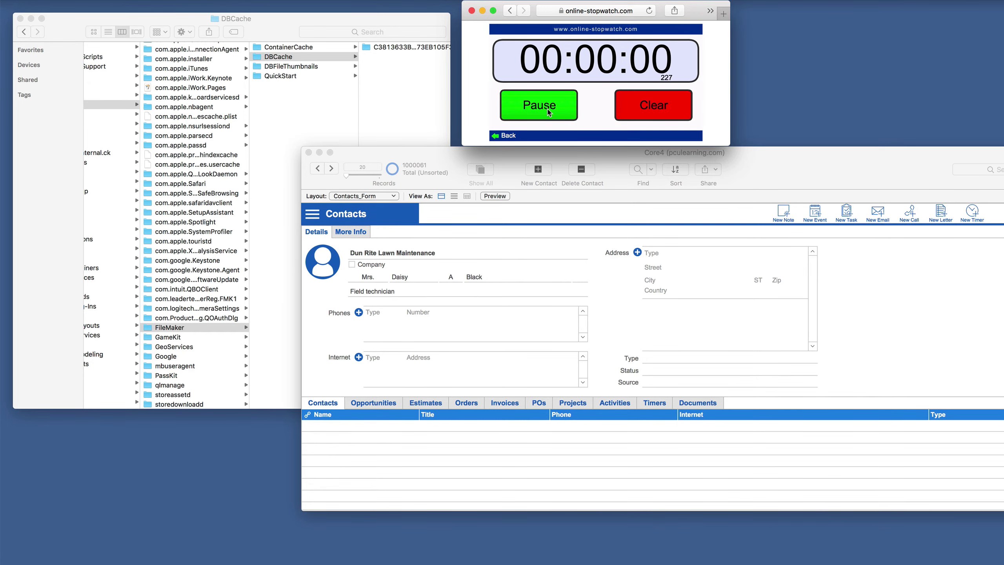
{"action": "left_click", "coordinate": [430, 153]}
{"action": "left_click", "coordinate": [329, 170]}
{"action": "left_click", "coordinate": [329, 170]}
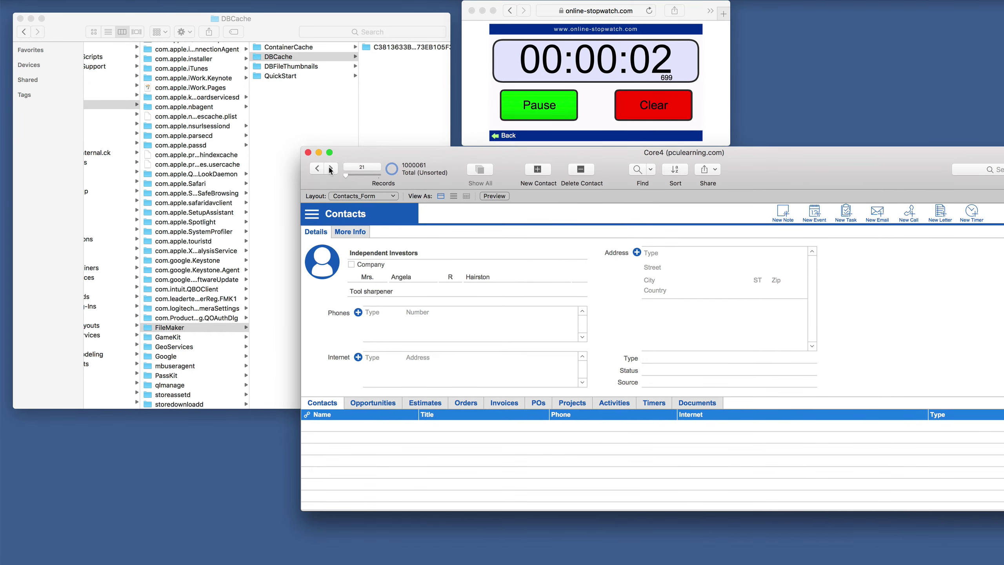
{"action": "left_click", "coordinate": [330, 170]}
{"action": "left_click", "coordinate": [330, 170]}
{"action": "left_click", "coordinate": [330, 169]}
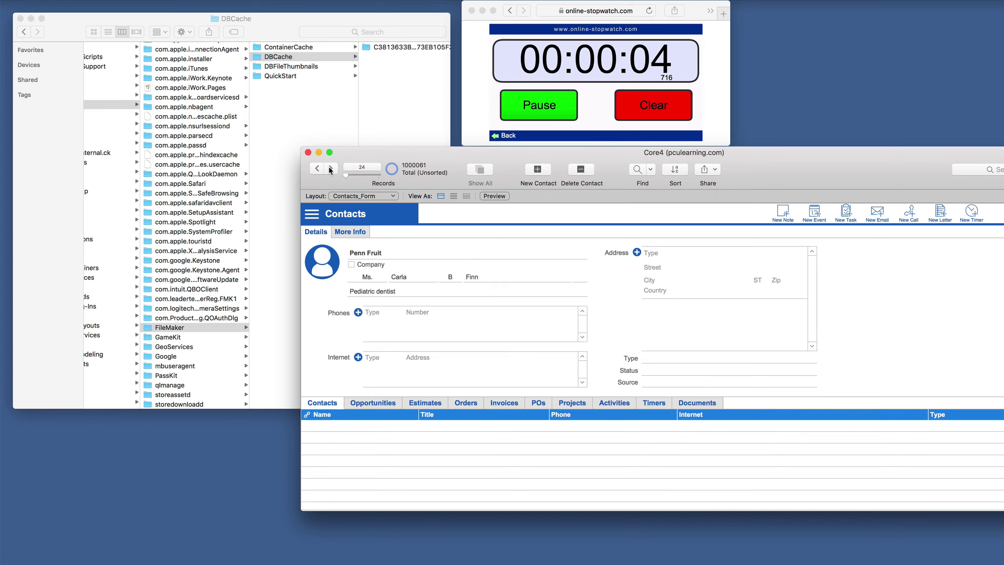
{"action": "left_click", "coordinate": [330, 170]}
{"action": "left_click", "coordinate": [330, 169]}
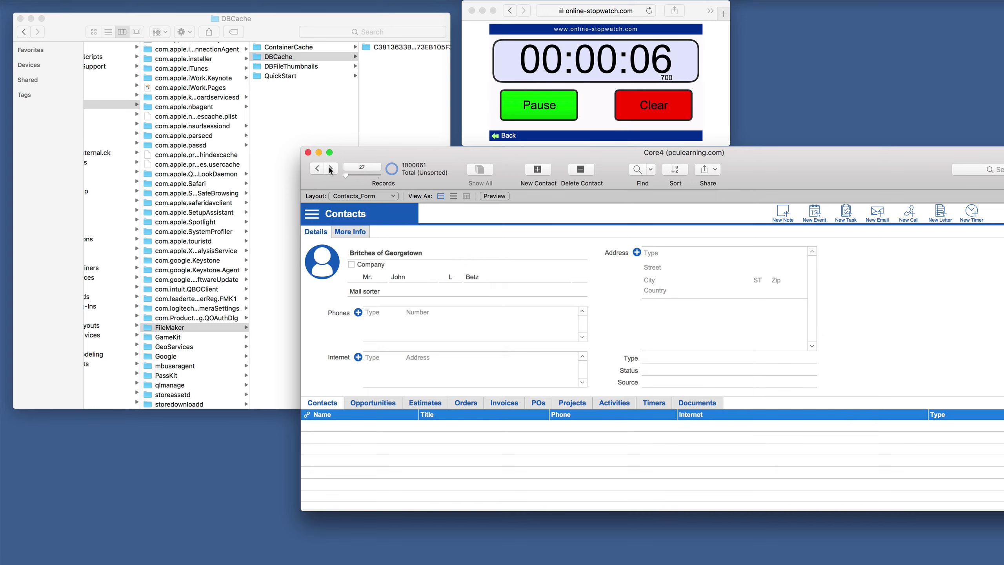
{"action": "left_click", "coordinate": [330, 170]}
{"action": "left_click", "coordinate": [331, 170]}
{"action": "left_click", "coordinate": [330, 170]}
{"action": "left_click", "coordinate": [330, 170]}
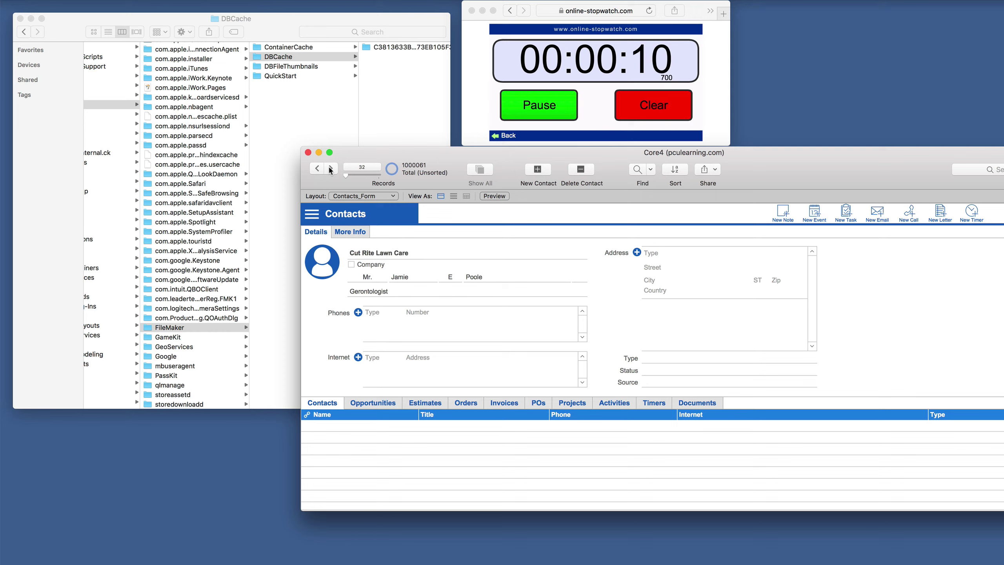
{"action": "left_click", "coordinate": [330, 169]}
{"action": "left_click", "coordinate": [330, 170]}
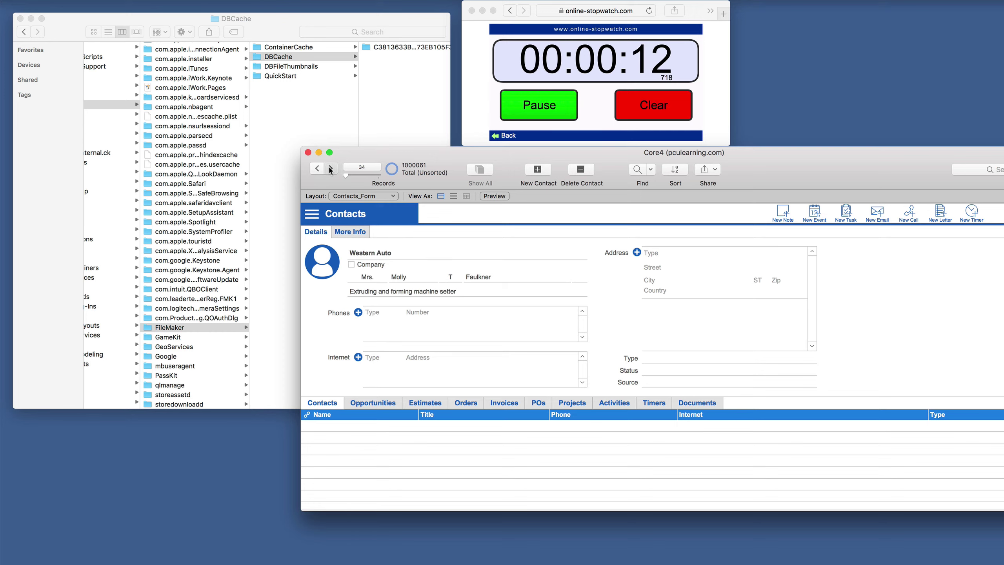
{"action": "left_click", "coordinate": [330, 169]}
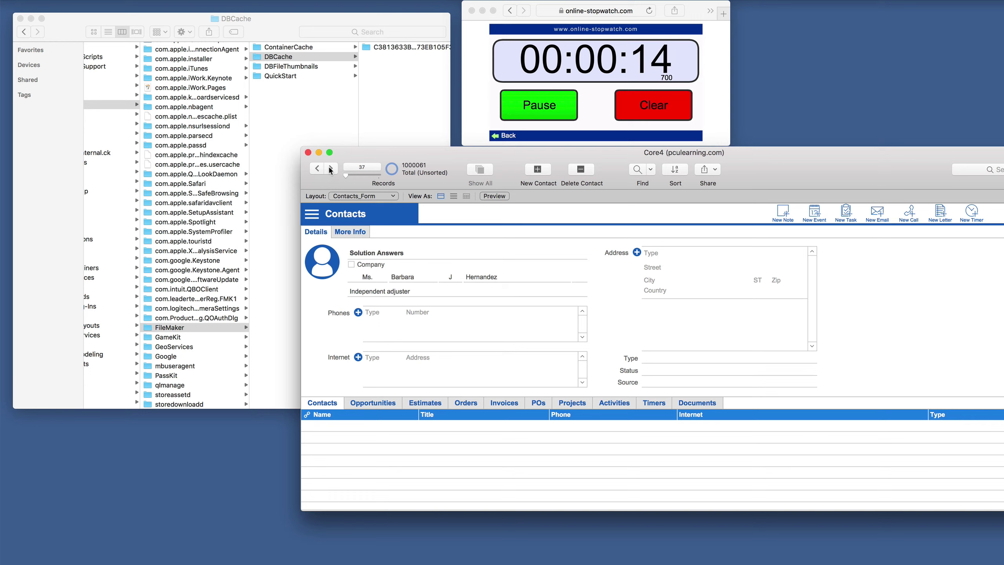
{"action": "left_click", "coordinate": [330, 170]}
{"action": "left_click", "coordinate": [330, 169]}
{"action": "left_click", "coordinate": [330, 170]}
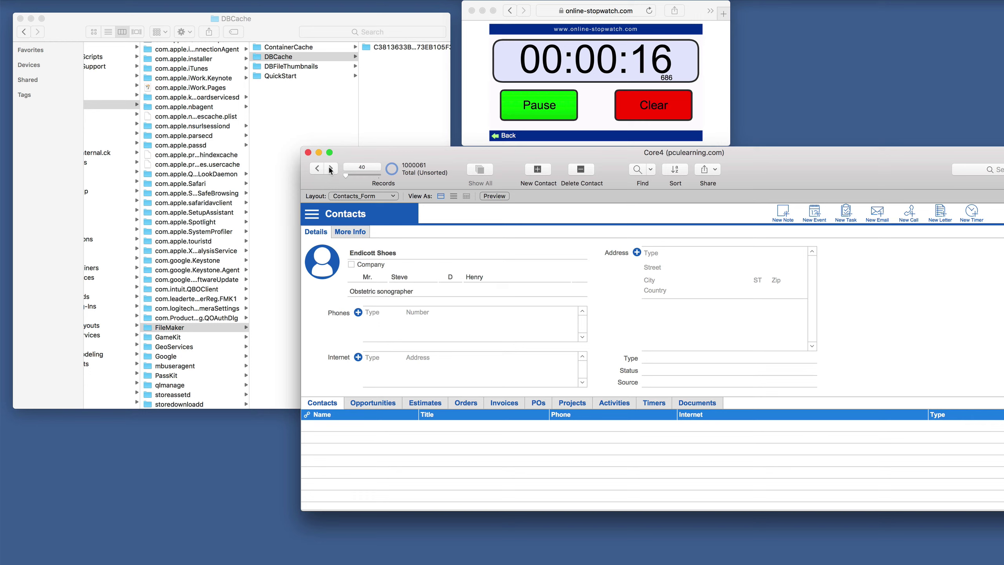
Stop the stopwatch at about 18 seconds, clear it to zero and start it again.
{"action": "left_click", "coordinate": [571, 106]}
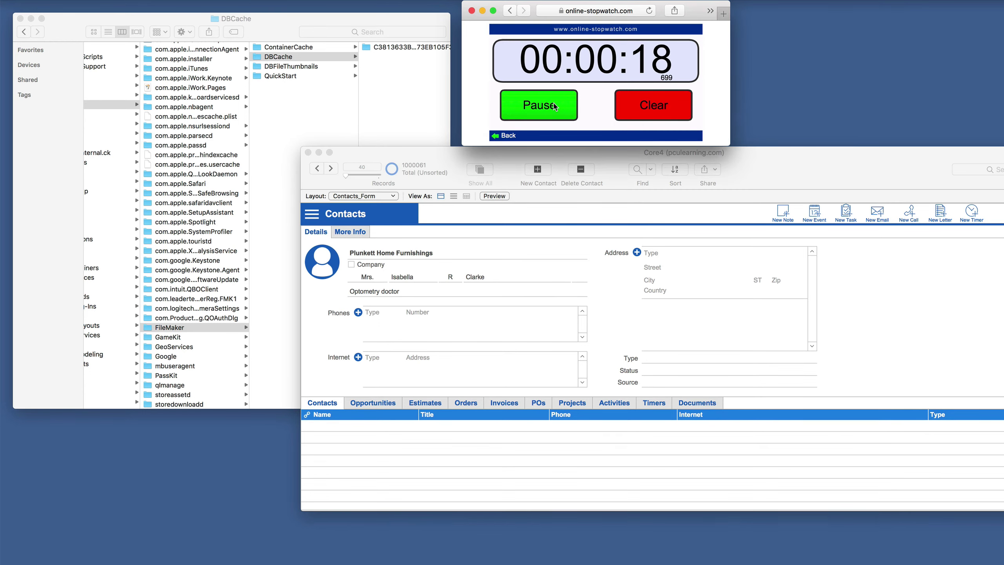
{"action": "left_click", "coordinate": [554, 106]}
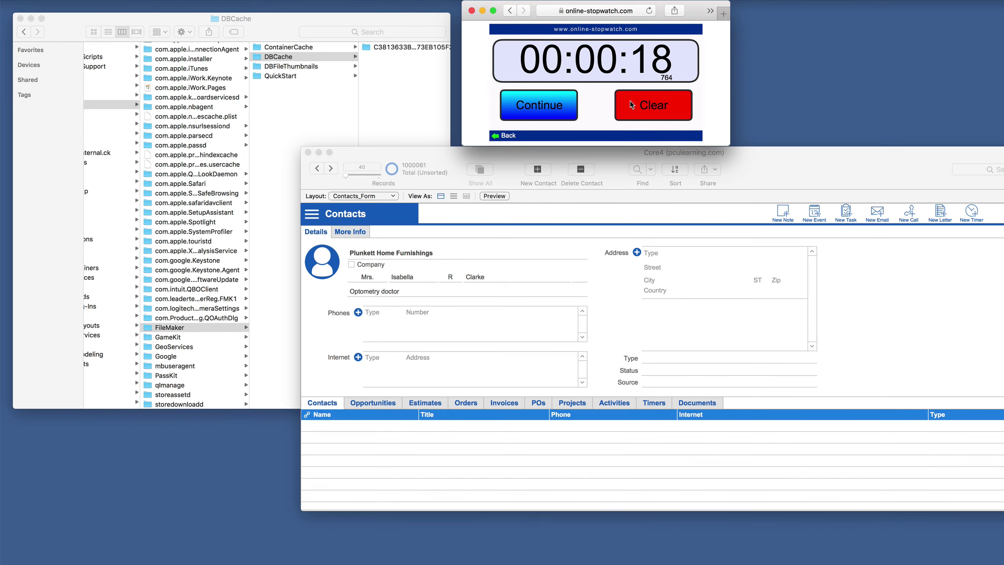
{"action": "left_click", "coordinate": [642, 105]}
{"action": "left_click", "coordinate": [509, 116]}
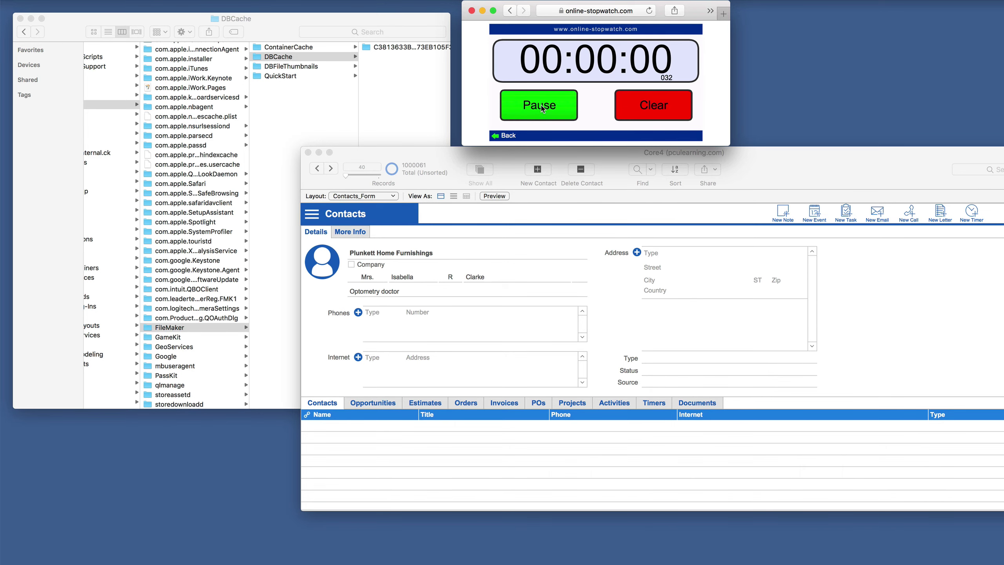
Page backward through the Core4 contacts to record 20.
{"action": "left_click", "coordinate": [342, 171]}
{"action": "left_click", "coordinate": [315, 169]}
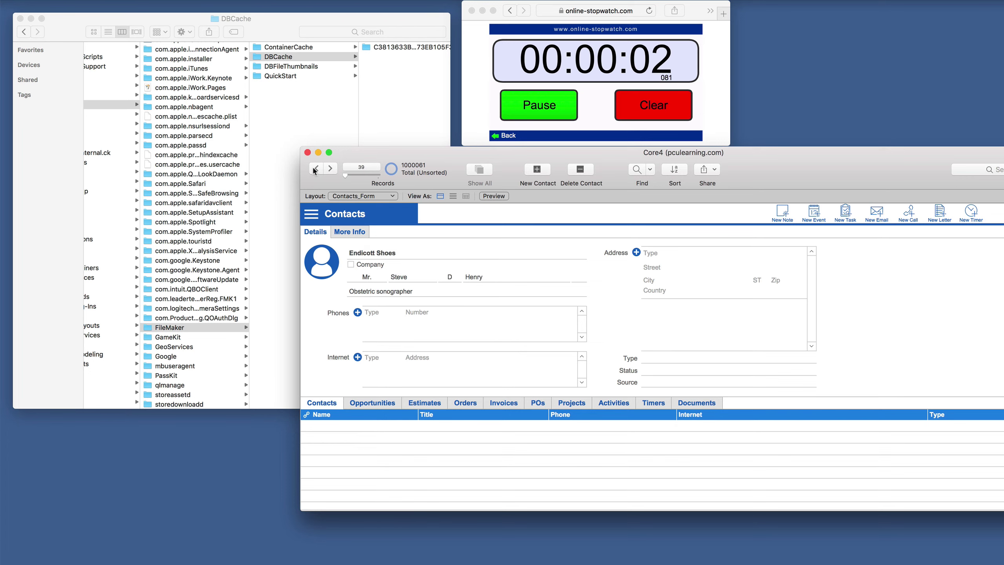
{"action": "left_click", "coordinate": [315, 170]}
{"action": "left_click", "coordinate": [315, 170]}
{"action": "left_click", "coordinate": [315, 170]}
{"action": "left_click", "coordinate": [315, 169]}
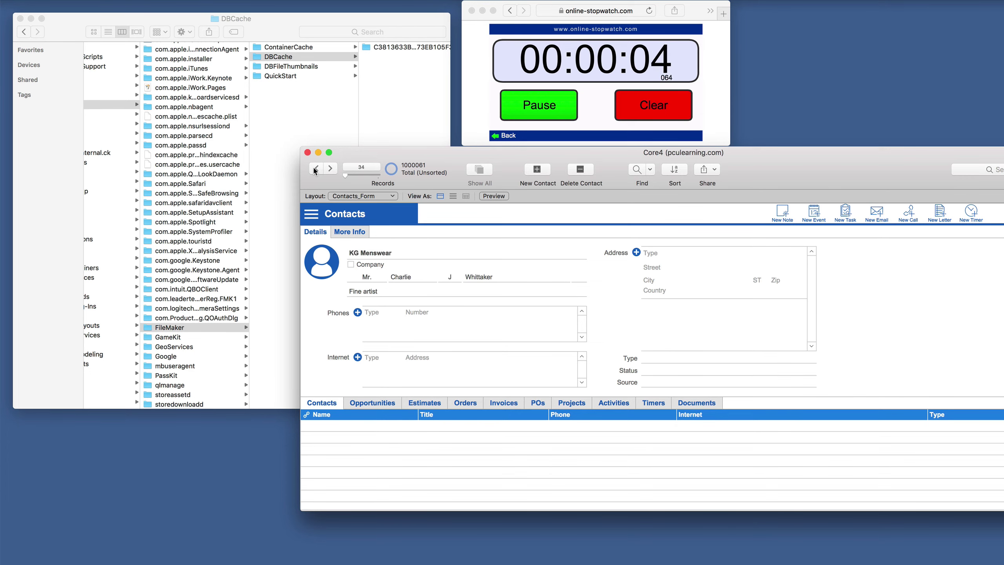
{"action": "left_click", "coordinate": [314, 169]}
{"action": "left_click", "coordinate": [314, 170]}
{"action": "left_click", "coordinate": [315, 169]}
{"action": "left_click", "coordinate": [315, 169]}
{"action": "left_click", "coordinate": [315, 170]}
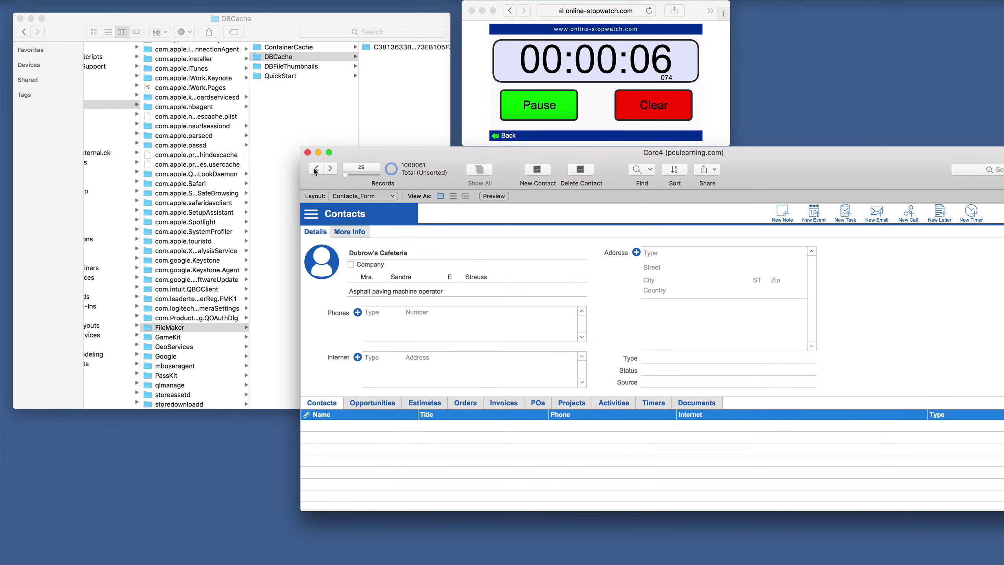
{"action": "left_click", "coordinate": [315, 169]}
{"action": "left_click", "coordinate": [315, 169]}
{"action": "left_click", "coordinate": [315, 169]}
{"action": "left_click", "coordinate": [315, 169]}
{"action": "left_click", "coordinate": [315, 169]}
{"action": "left_click", "coordinate": [315, 170]}
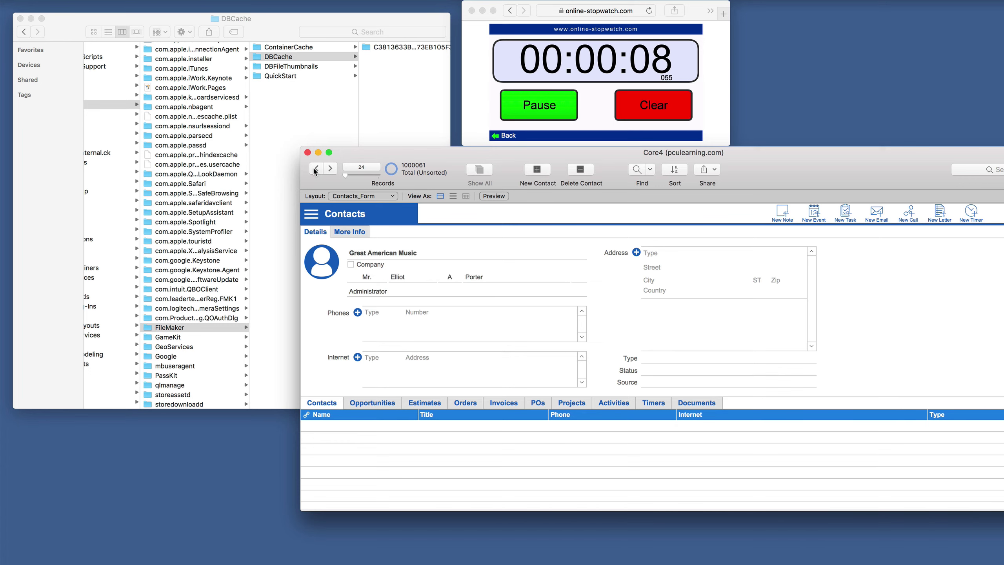
{"action": "left_click", "coordinate": [315, 169]}
{"action": "left_click", "coordinate": [315, 169]}
{"action": "left_click", "coordinate": [315, 169]}
{"action": "left_click", "coordinate": [315, 170]}
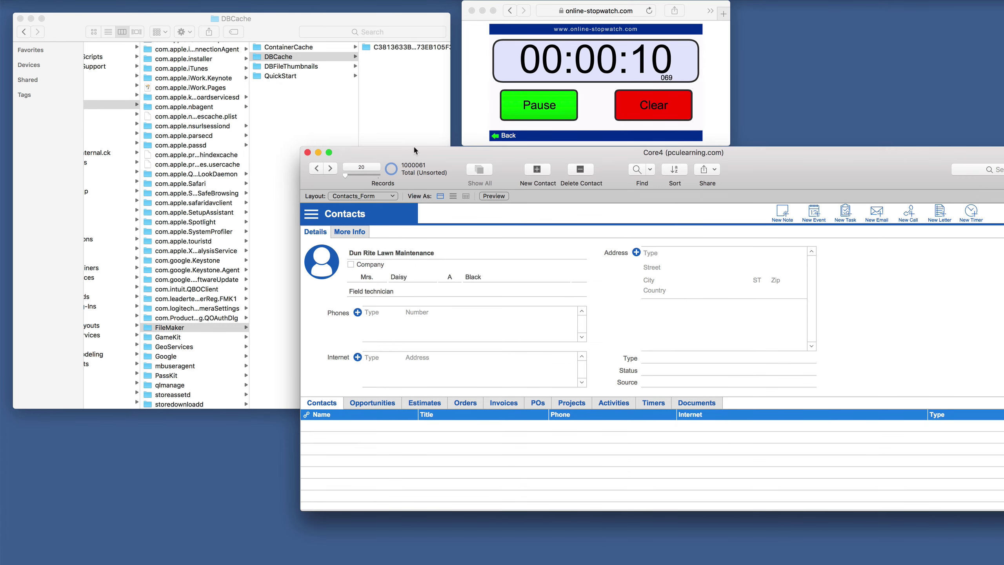
Stop the stopwatch at about 11 seconds and clear it to zero.
{"action": "left_click", "coordinate": [567, 104]}
{"action": "left_click", "coordinate": [569, 106]}
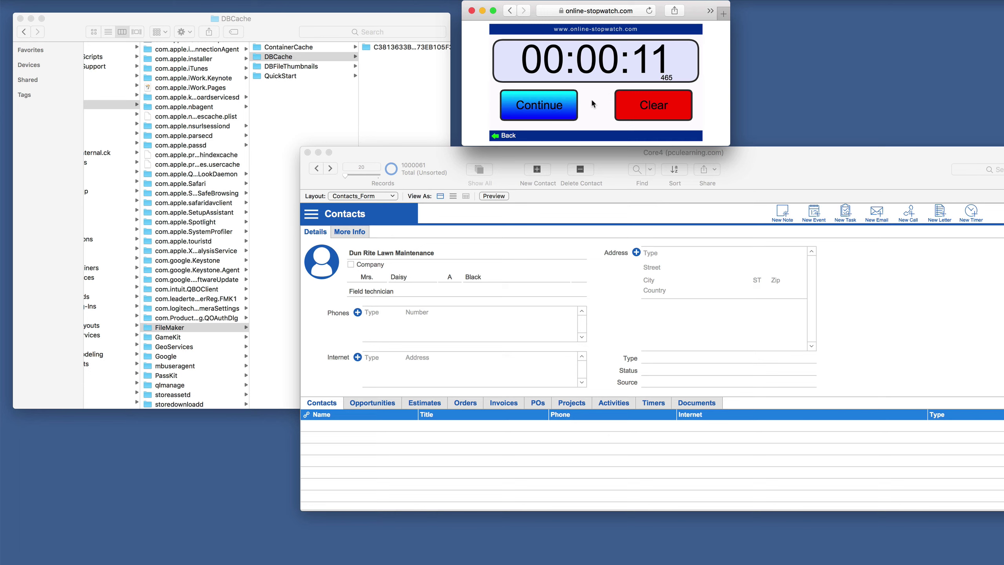
{"action": "left_click", "coordinate": [640, 105]}
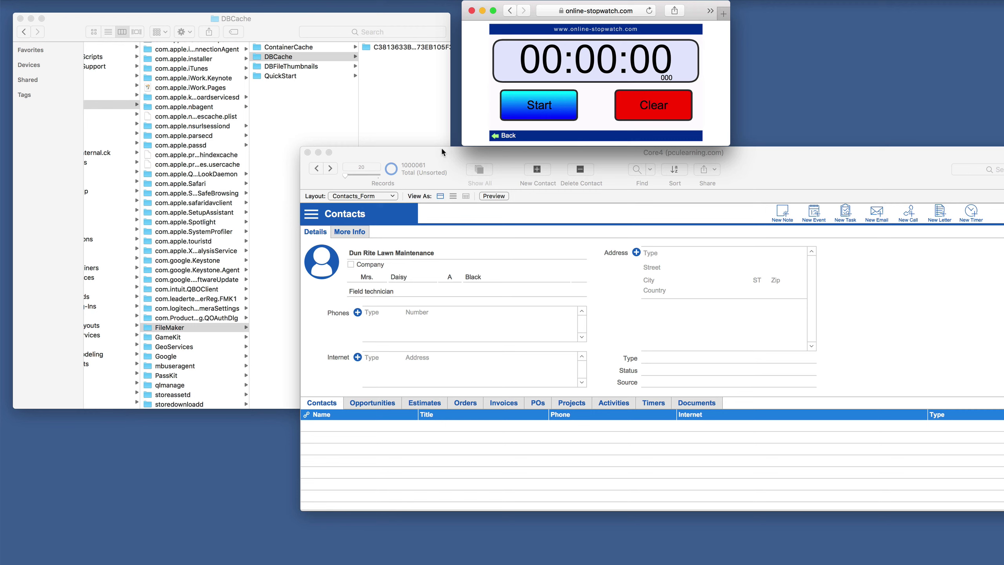
Start the stopwatch and page forward from record 703924 to 703934.
{"action": "left_click", "coordinate": [377, 160]}
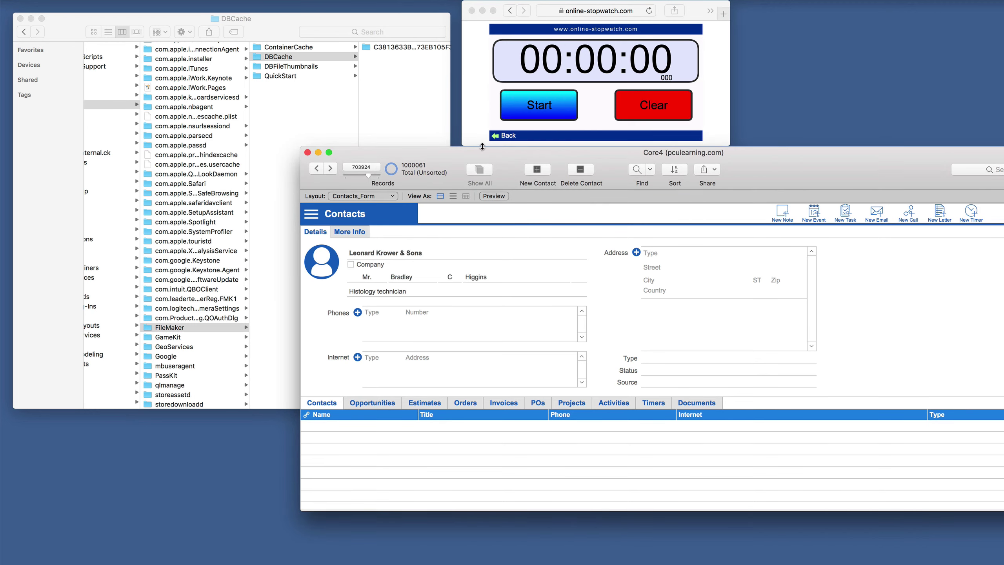
{"action": "left_click", "coordinate": [529, 109]}
{"action": "left_click", "coordinate": [526, 111]}
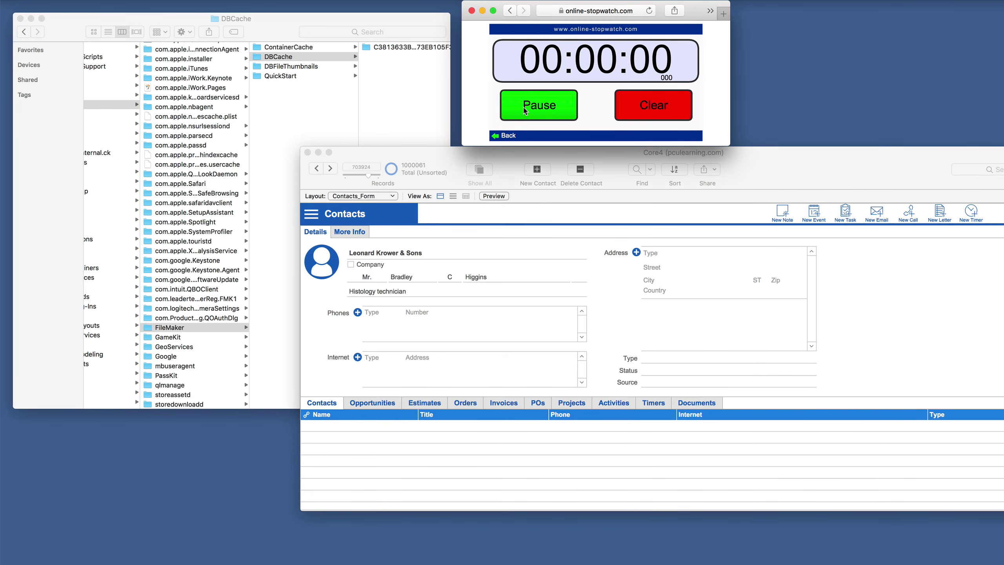
{"action": "left_click", "coordinate": [391, 152]}
{"action": "left_click", "coordinate": [330, 169]}
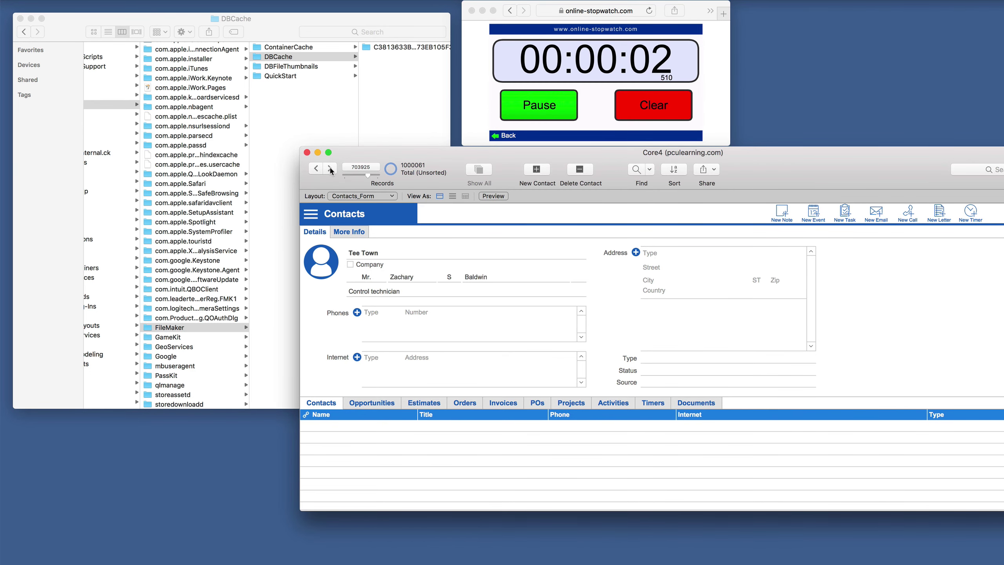
{"action": "left_click", "coordinate": [330, 169]}
{"action": "left_click", "coordinate": [330, 169]}
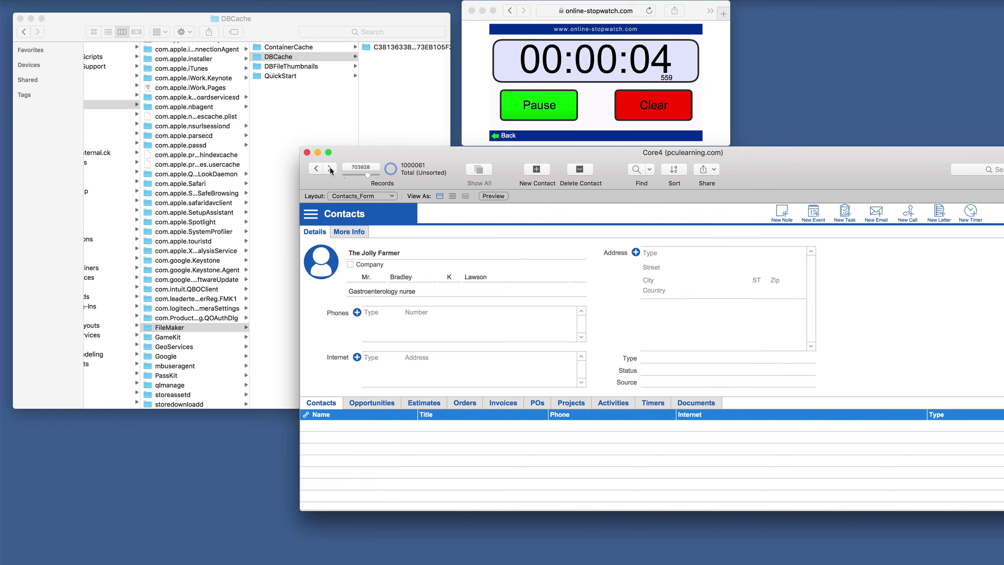
{"action": "left_click", "coordinate": [329, 169]}
{"action": "left_click", "coordinate": [329, 169]}
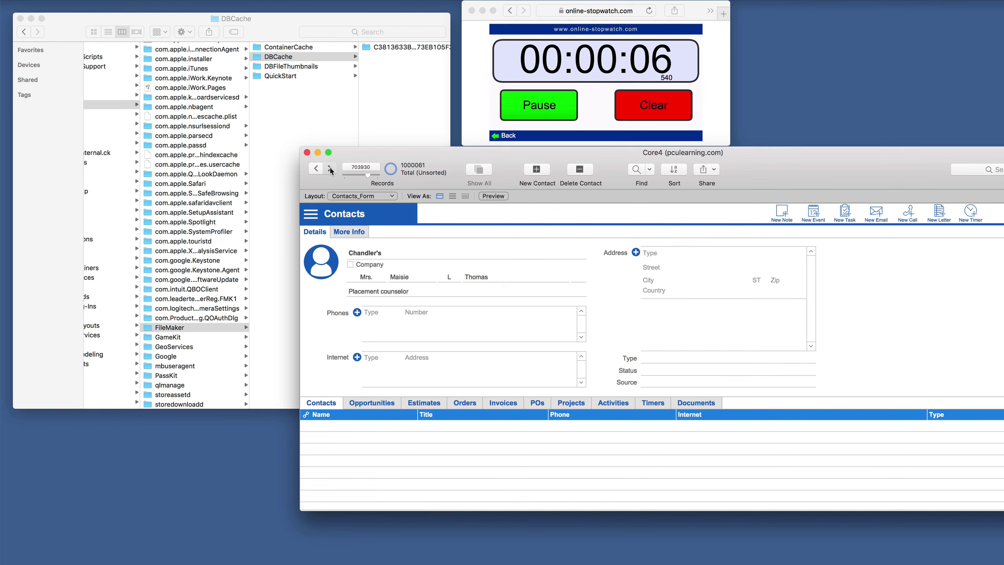
{"action": "left_click", "coordinate": [330, 169]}
{"action": "left_click", "coordinate": [330, 169]}
{"action": "left_click", "coordinate": [329, 169]}
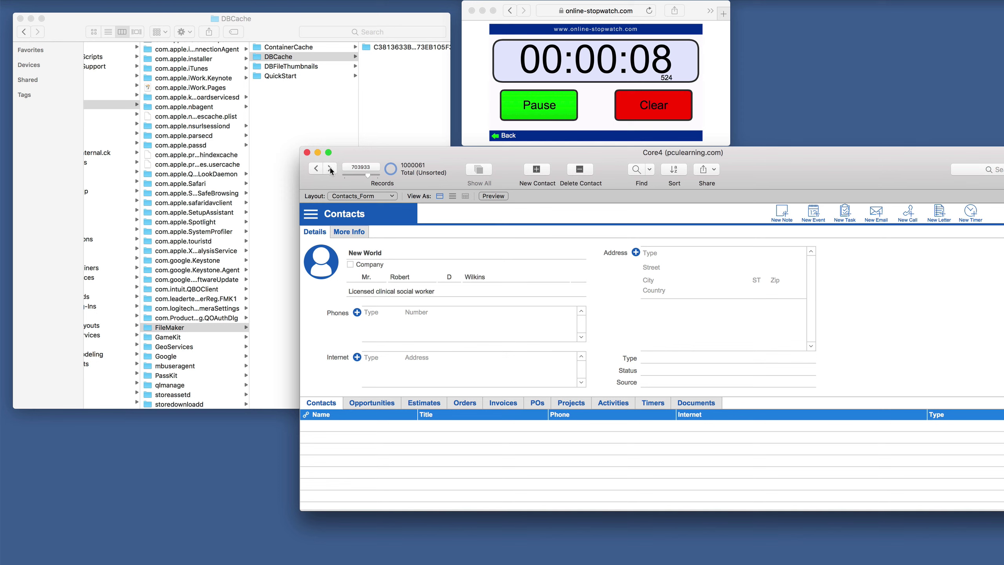
Stop the stopwatch at about 10 seconds, clear it and restart timing.
{"action": "left_click", "coordinate": [544, 112]}
{"action": "left_click", "coordinate": [545, 113]}
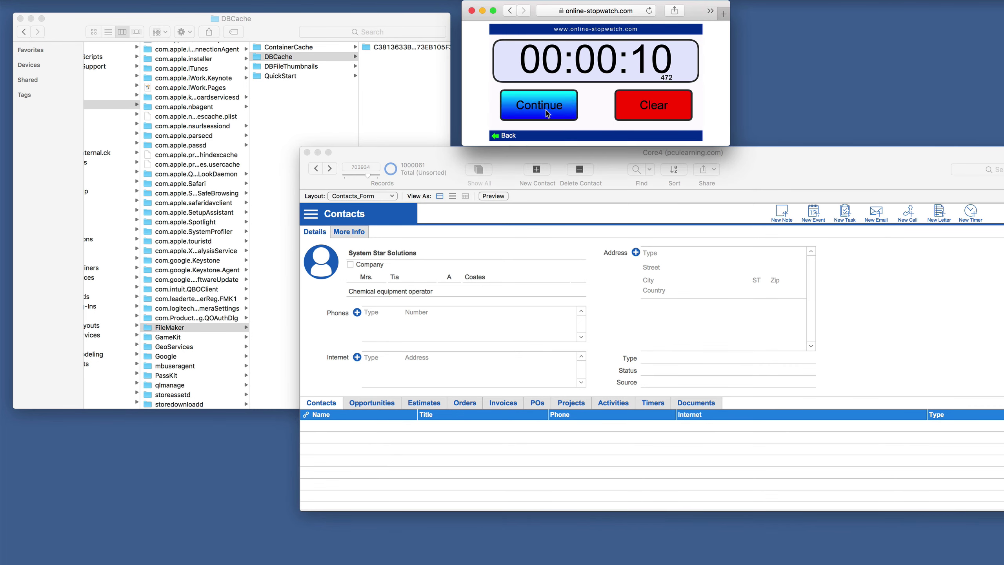
{"action": "left_click", "coordinate": [629, 107]}
{"action": "left_click", "coordinate": [545, 112]}
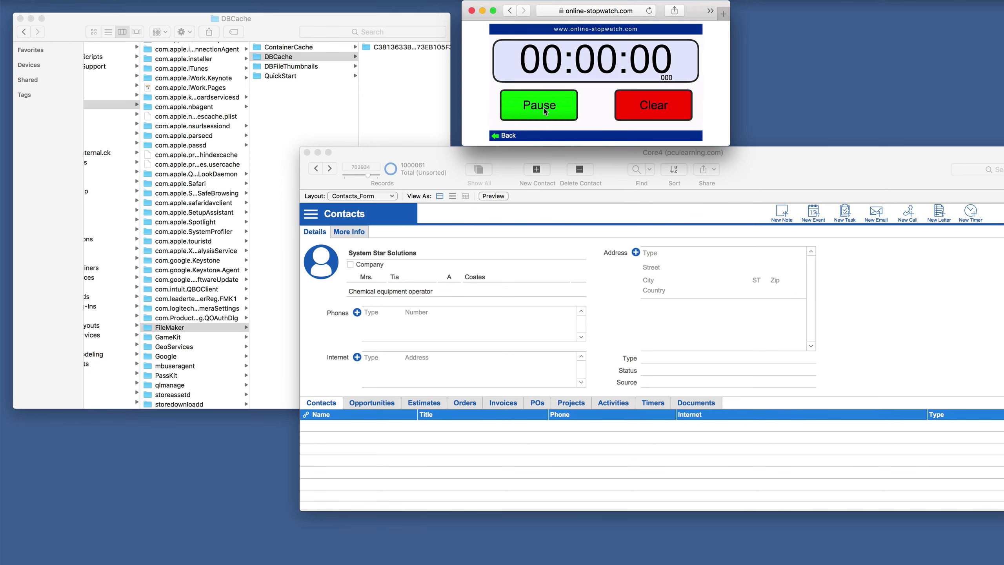
{"action": "left_click", "coordinate": [431, 154]}
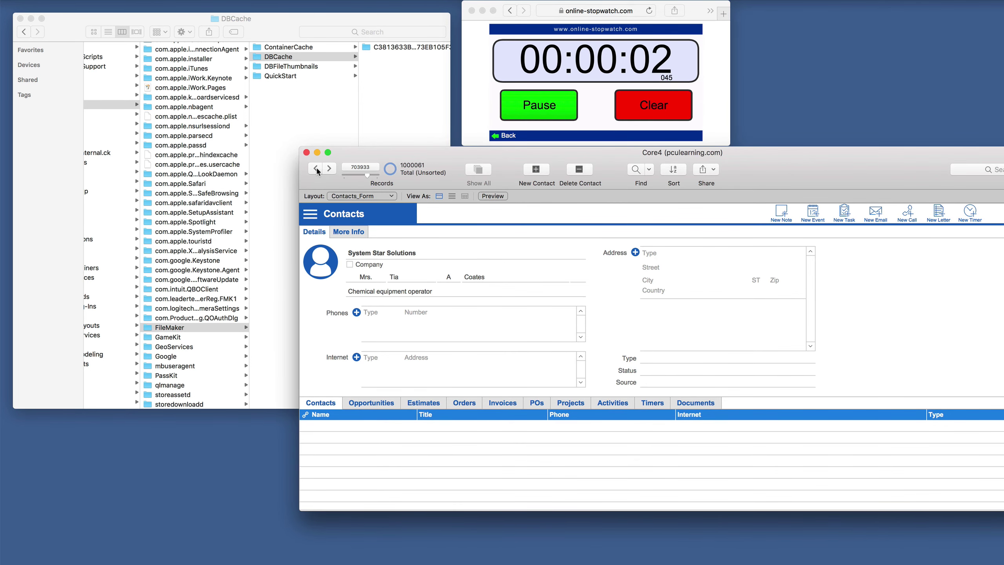
Page back to record 703924 and stop the stopwatch at about 7 seconds.
{"action": "left_click", "coordinate": [316, 170]}
{"action": "left_click", "coordinate": [316, 170]}
{"action": "left_click", "coordinate": [316, 169]}
{"action": "left_click", "coordinate": [317, 169]}
{"action": "left_click", "coordinate": [315, 168]}
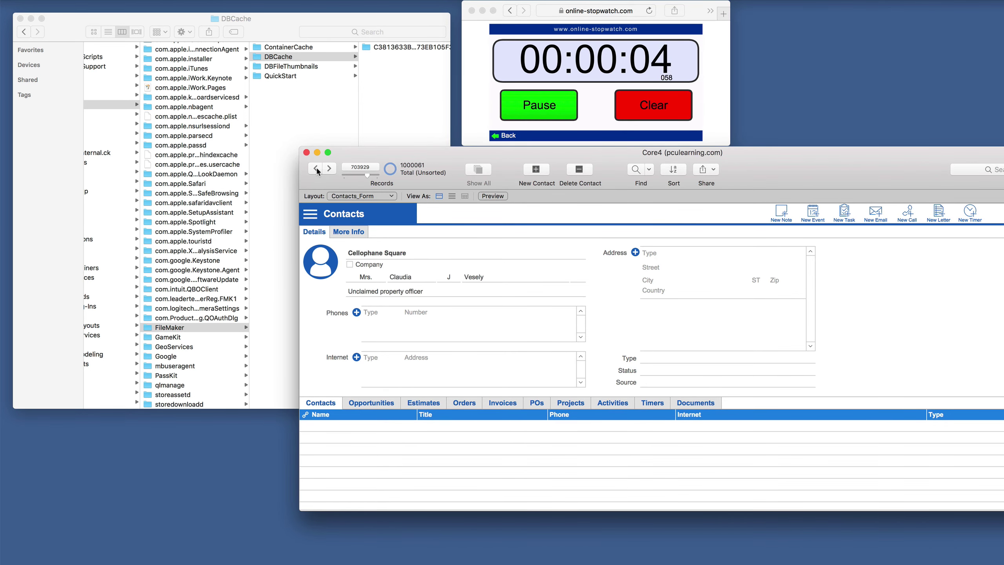
{"action": "left_click", "coordinate": [316, 169]}
{"action": "left_click", "coordinate": [316, 169]}
{"action": "left_click", "coordinate": [316, 169]}
{"action": "left_click", "coordinate": [316, 169]}
{"action": "left_click", "coordinate": [317, 170]}
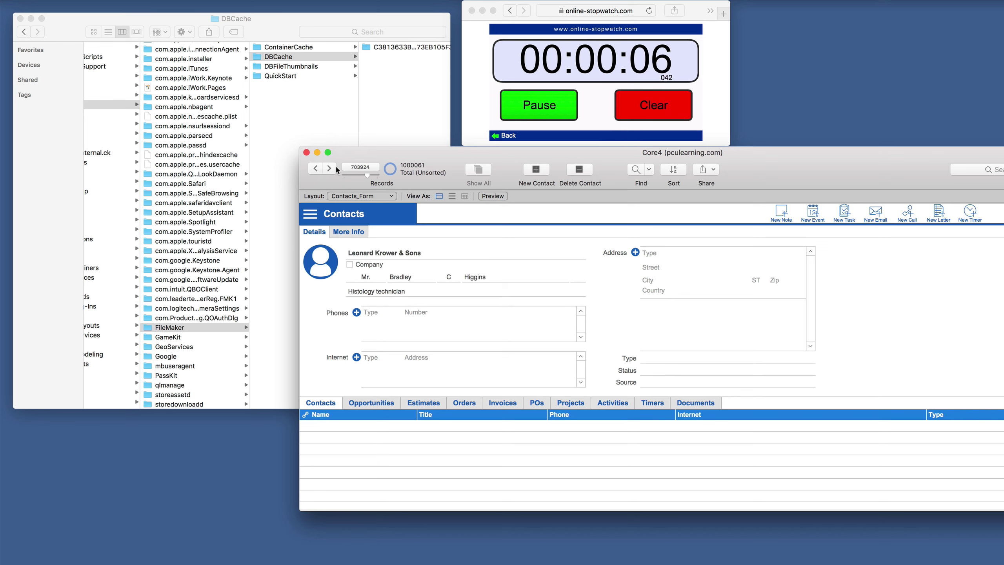
{"action": "left_click", "coordinate": [532, 117]}
{"action": "left_click", "coordinate": [534, 113]}
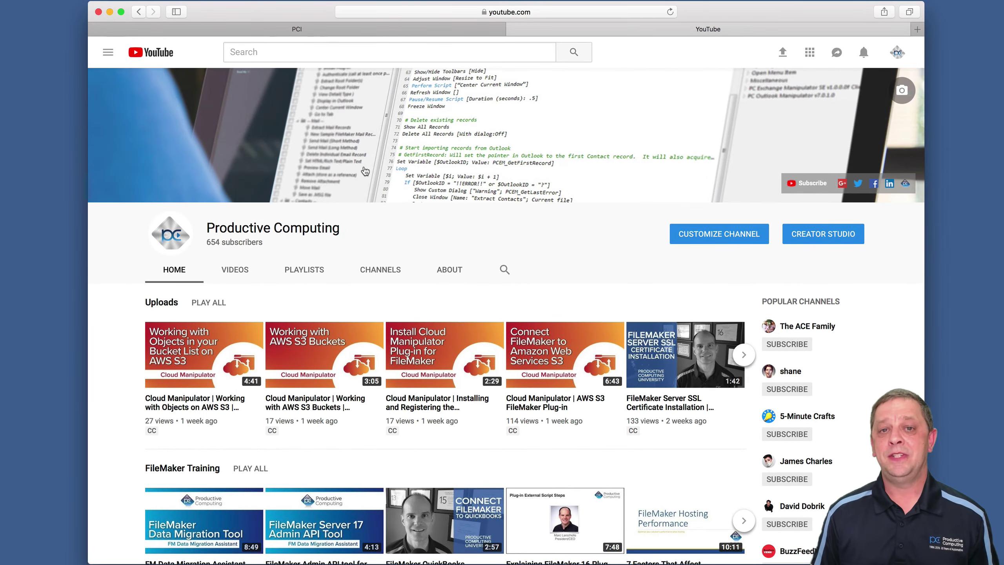
Scroll down and back up through the Productive Computing YouTube channel's video rows.
{"action": "scroll", "coordinate": [396, 296], "scroll_direction": "down", "scroll_amount": 3}
{"action": "scroll", "coordinate": [399, 295], "scroll_direction": "down", "scroll_amount": 2}
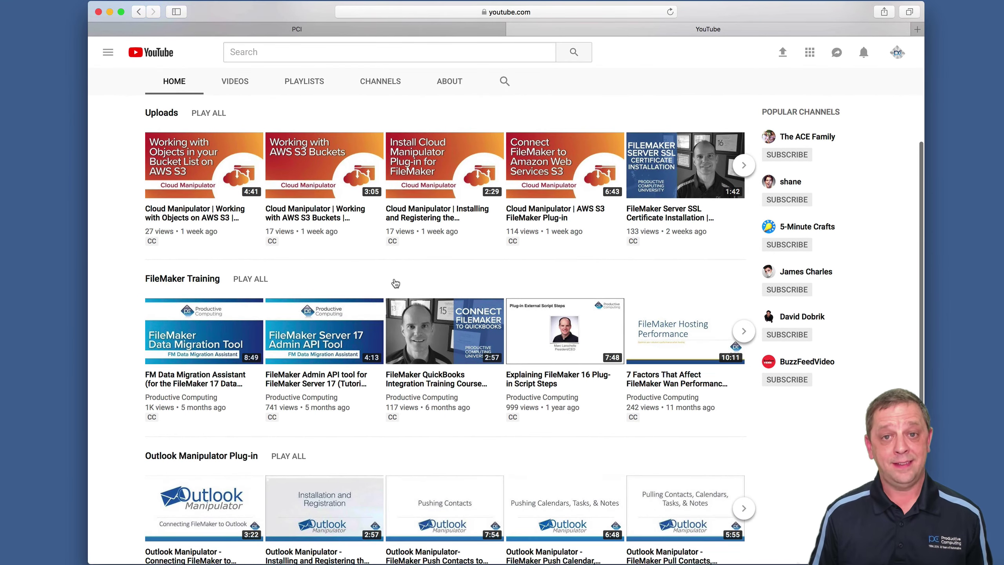
{"action": "scroll", "coordinate": [393, 277], "scroll_direction": "up", "scroll_amount": 5}
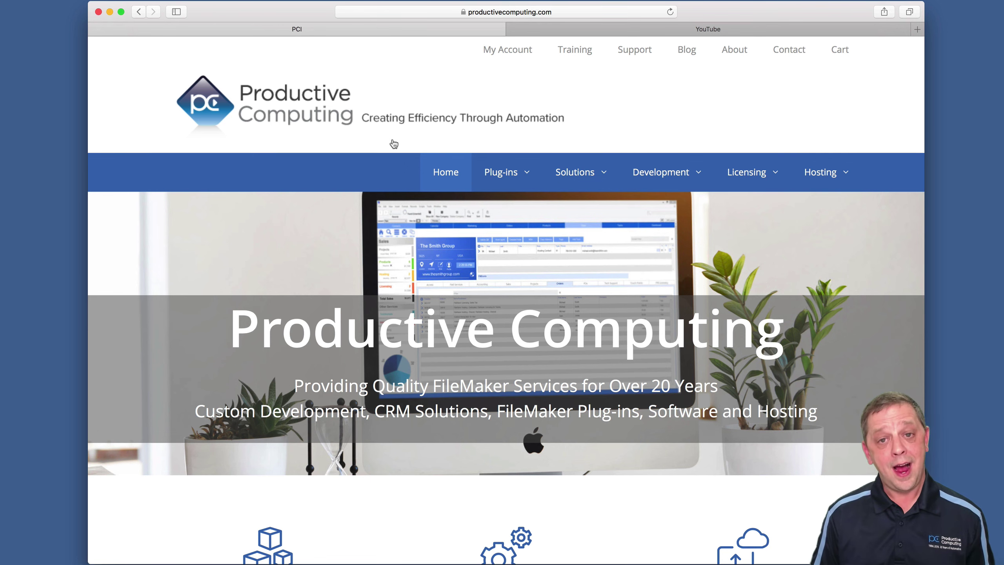
Go to Training for Productive Computing University and scroll its Available Courses list.
{"action": "left_click", "coordinate": [576, 51]}
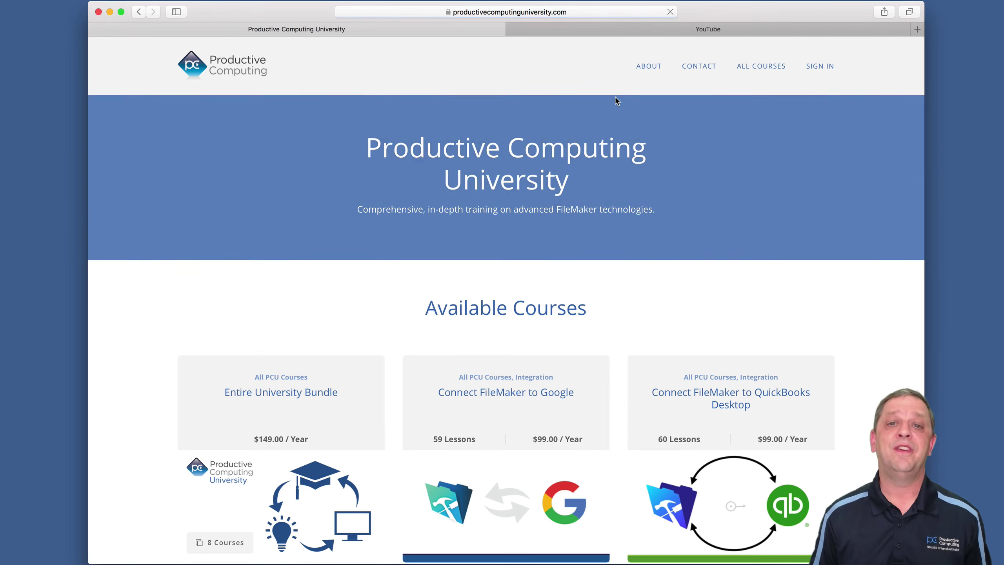
{"action": "scroll", "coordinate": [894, 334], "scroll_direction": "down", "scroll_amount": 5}
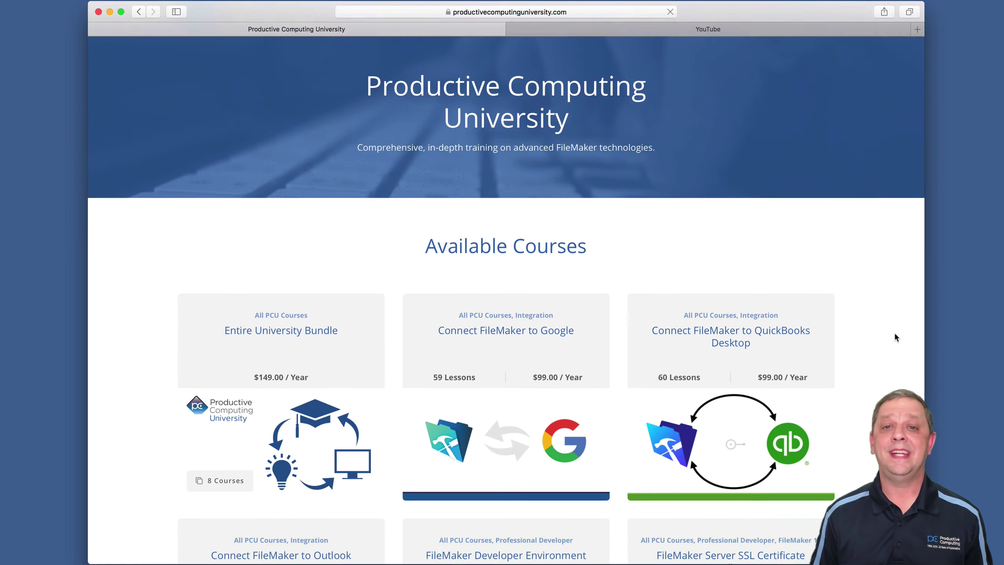
{"action": "scroll", "coordinate": [895, 336], "scroll_direction": "down", "scroll_amount": 6}
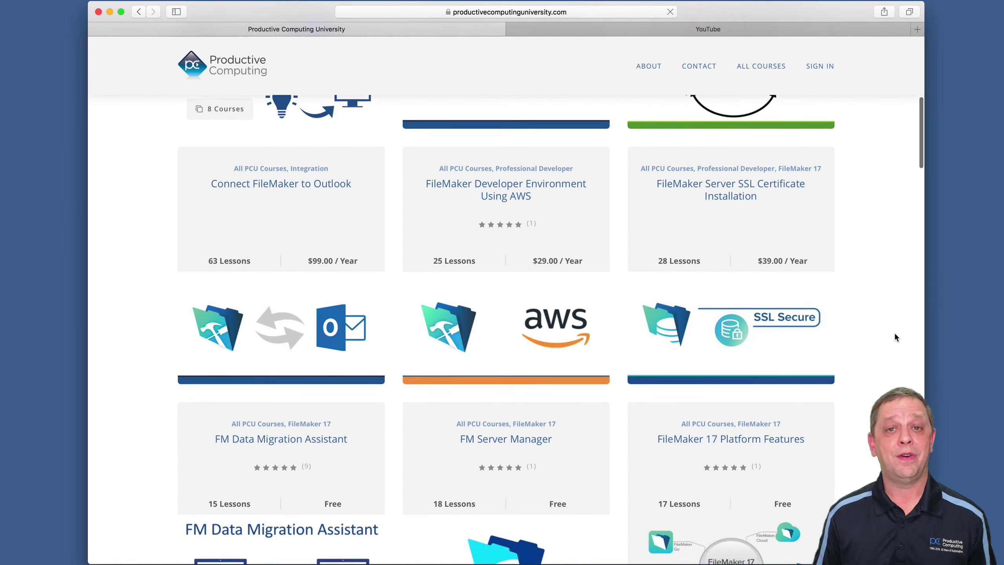